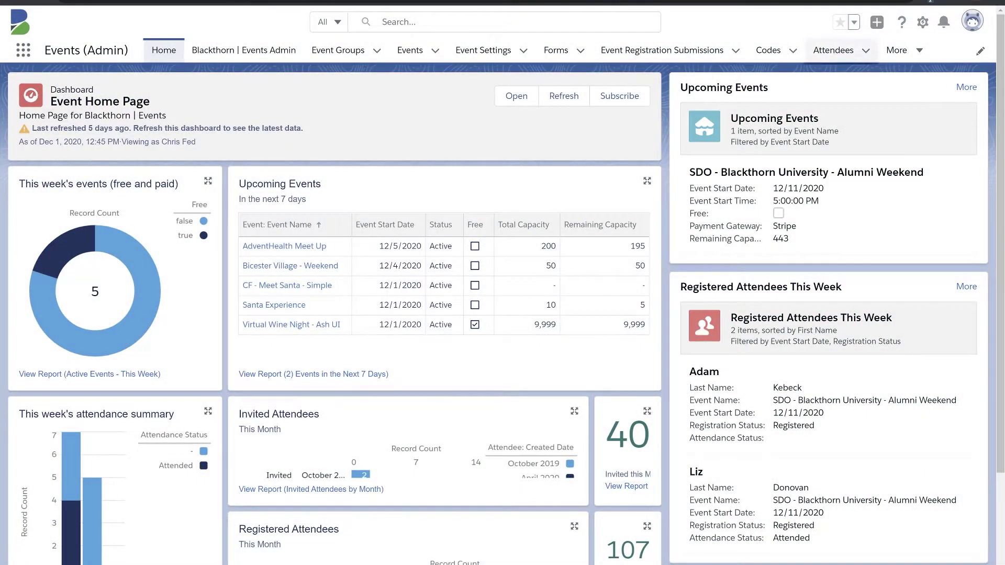
Step: From Setup, open Classic Email Templates via Quick Find 'class' and start a new Custom template
{"action": "left_click", "coordinate": [923, 22]}
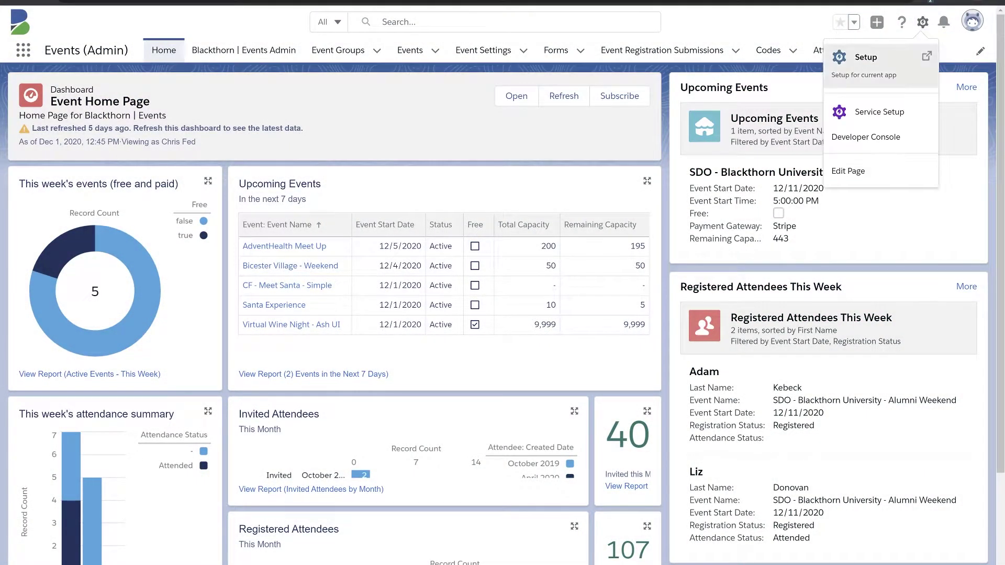
{"action": "left_click", "coordinate": [865, 57]}
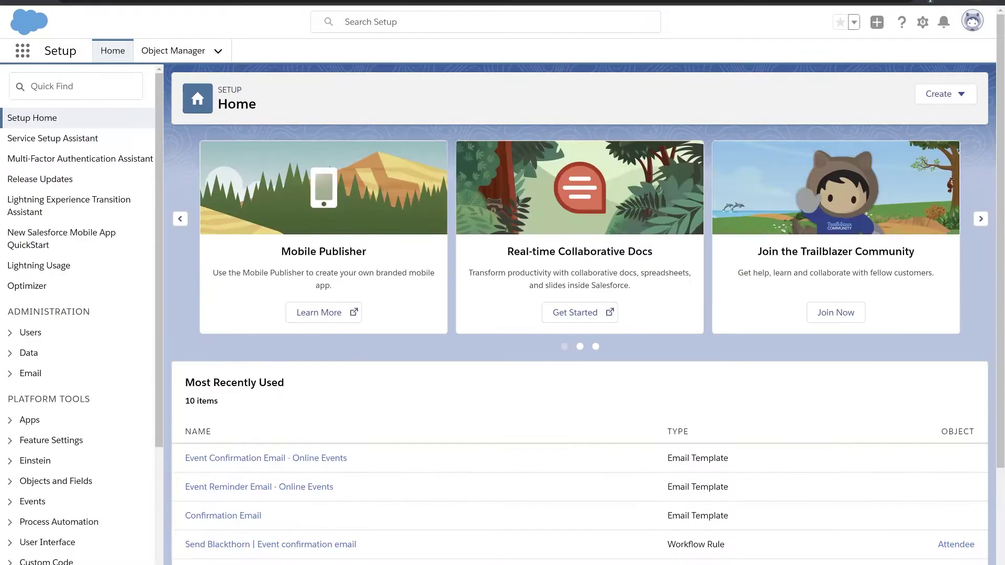
{"action": "type", "text": "class"}
{"action": "left_click", "coordinate": [82, 138]}
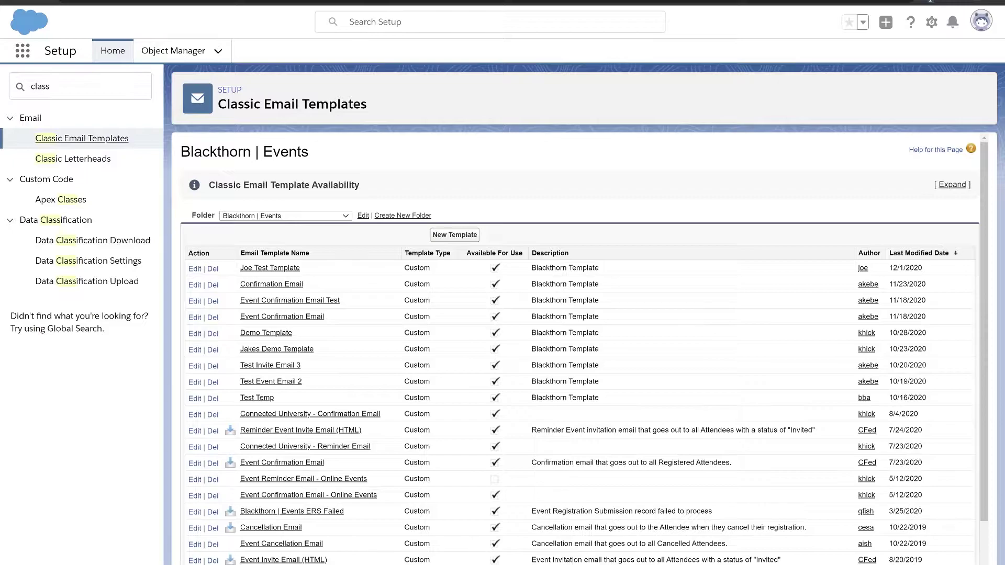
{"action": "left_click", "coordinate": [455, 234]}
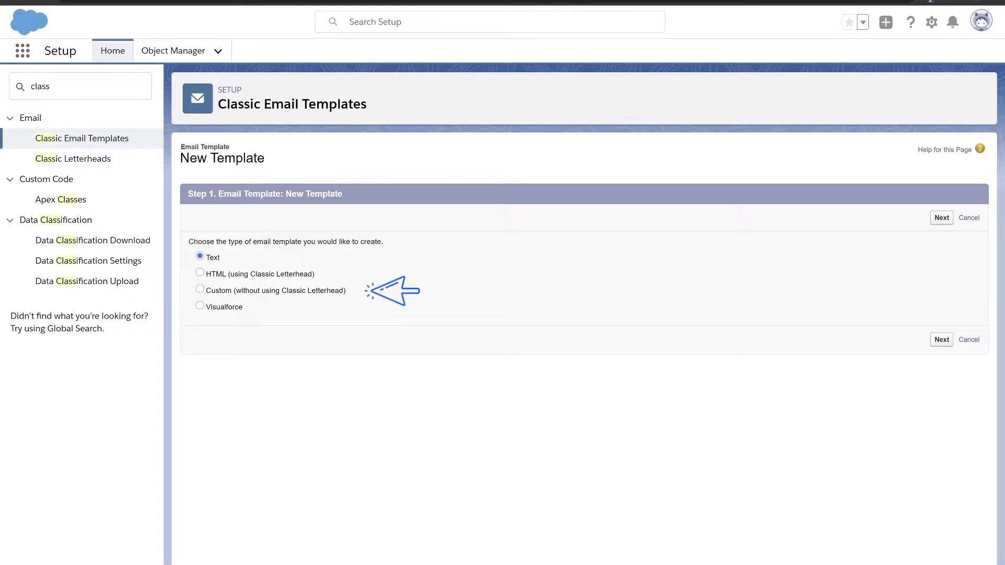
{"action": "left_click", "coordinate": [199, 289]}
{"action": "left_click", "coordinate": [941, 217]}
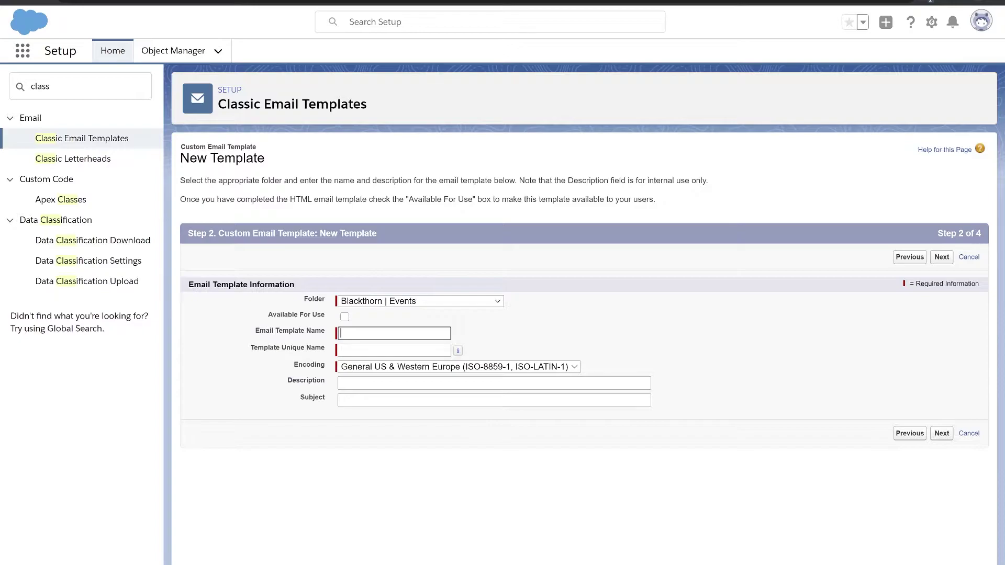
Step: Make the template available for use, name it 'Blackthorn Events Webinar Email', and paste the confirmation subject
{"action": "left_click", "coordinate": [345, 318]}
{"action": "type", "text": "Blackthorn Events Webin"}
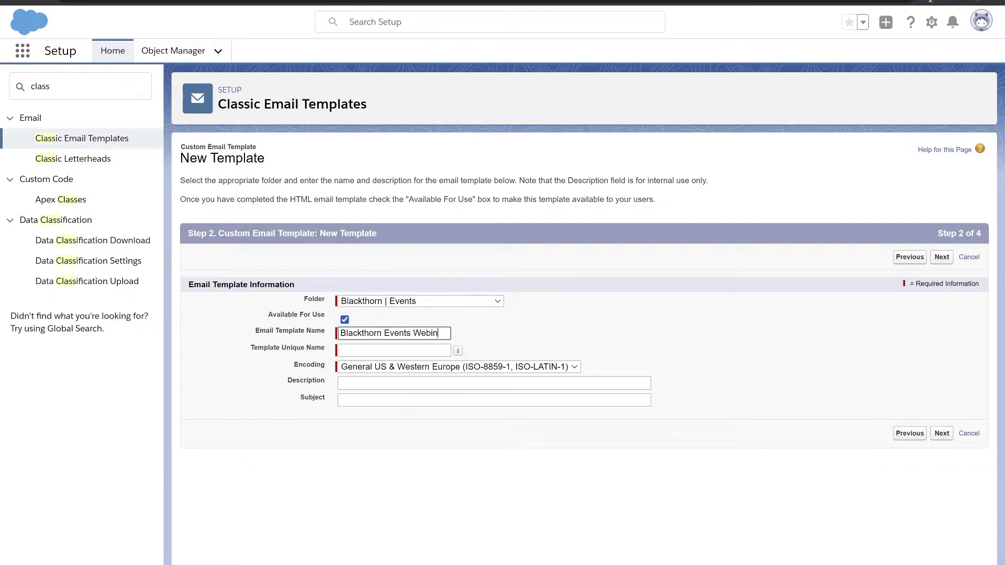
{"action": "type", "text": "ar Emaill"}
{"action": "key", "text": "Tab"}
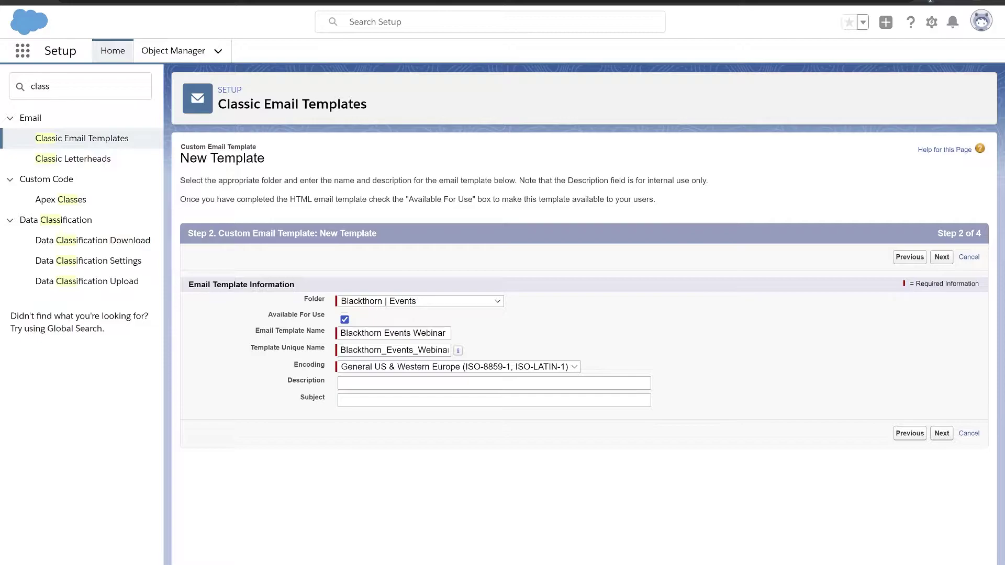
{"action": "key", "text": "Tab"}
{"action": "key", "text": "Tab"}
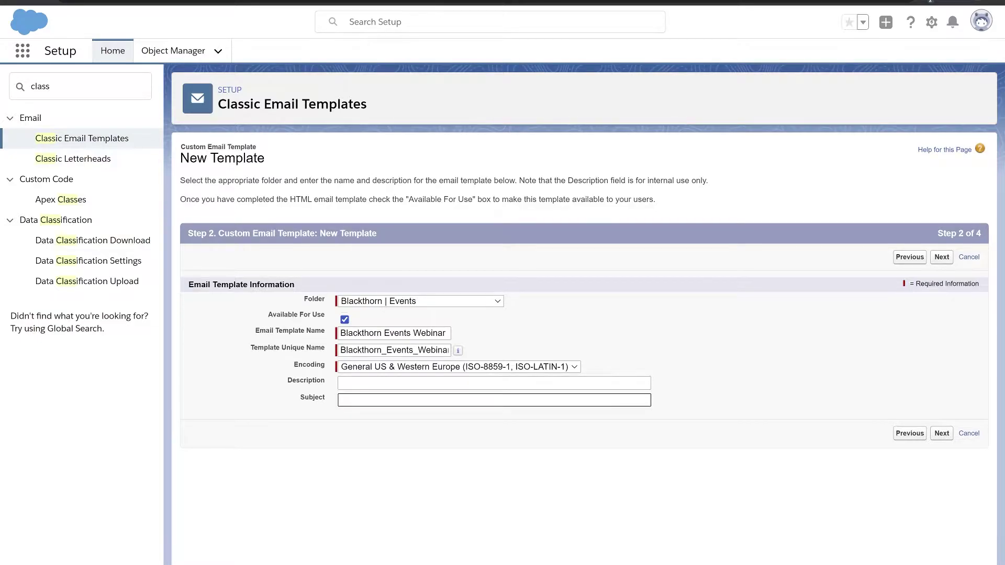
{"action": "key", "text": "ctrl+v"}
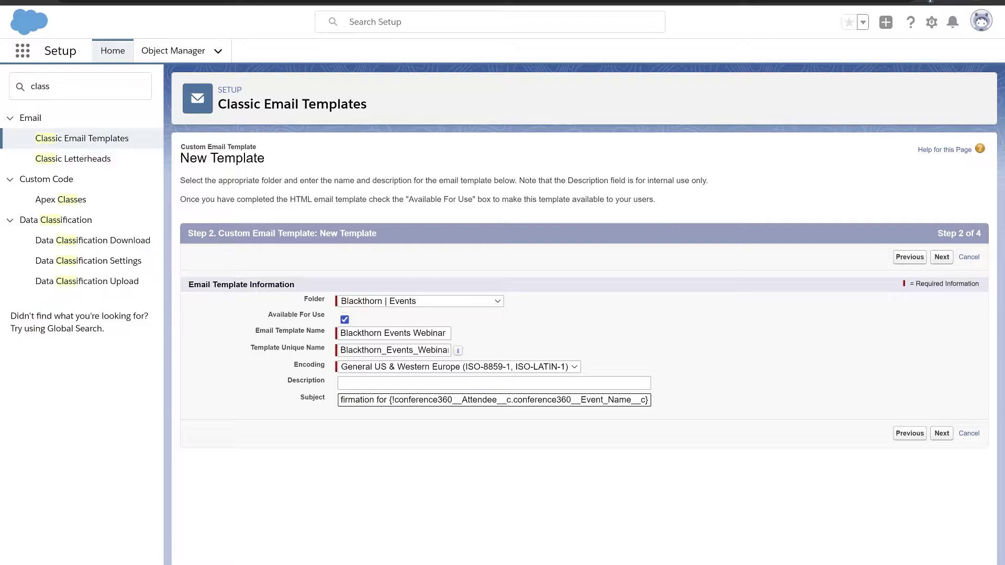
{"action": "left_click", "coordinate": [942, 433]}
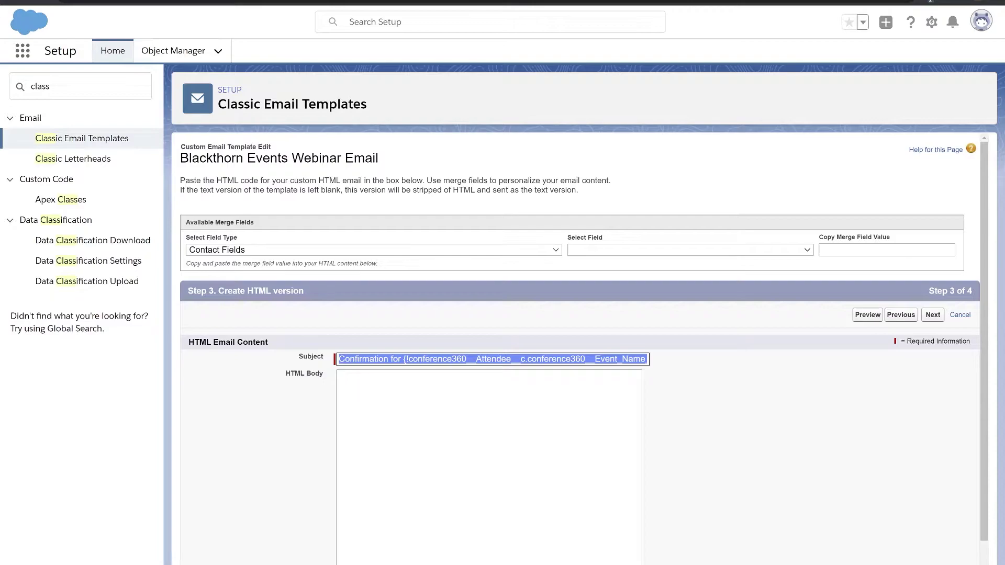
Step: Set merge field type to Attendee Fields, paste the confirmation HTML body, and save the template
{"action": "left_click", "coordinate": [373, 250]}
{"action": "scroll", "coordinate": [371, 481], "scroll_direction": "up", "scroll_amount": 6}
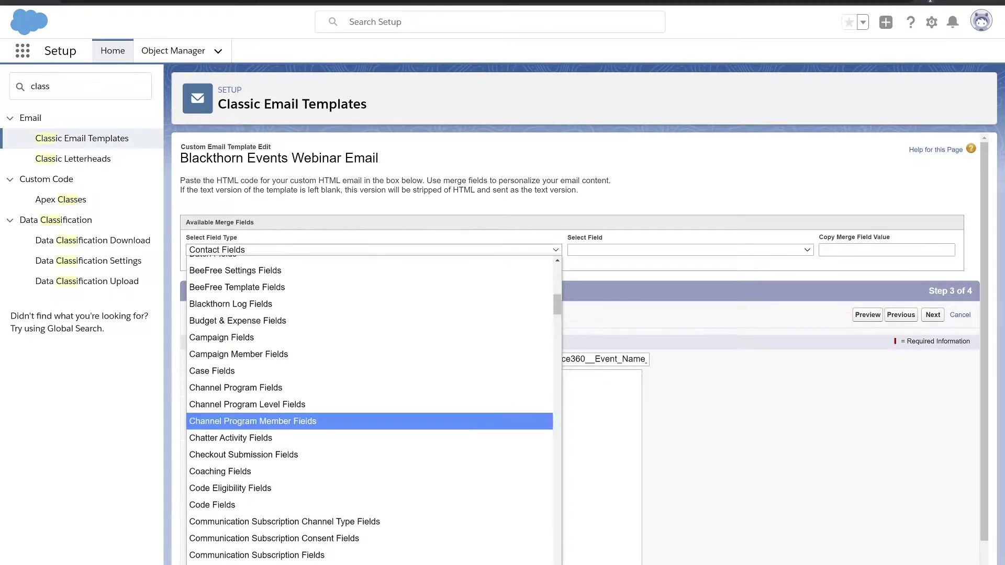
{"action": "left_click", "coordinate": [219, 343]}
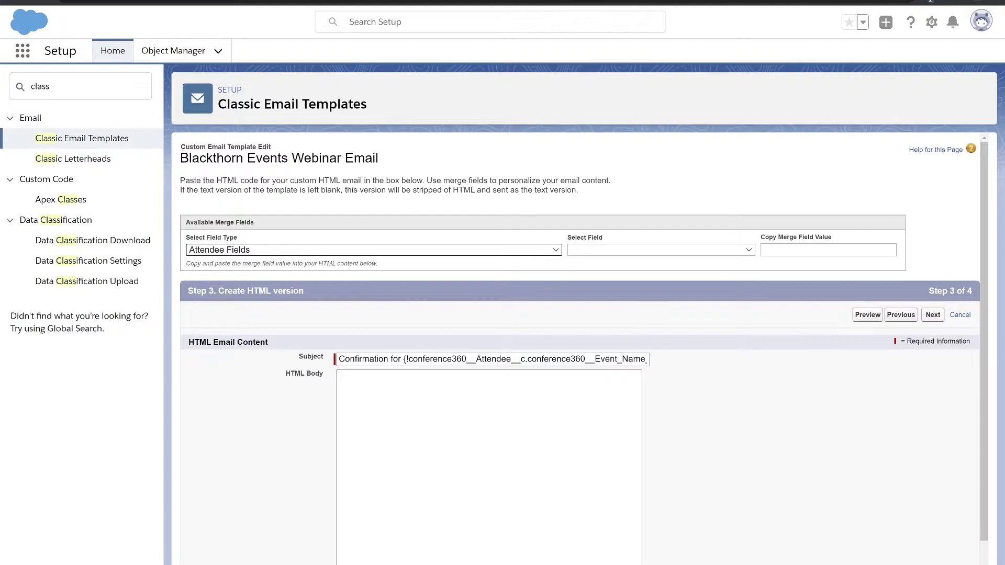
{"action": "left_click", "coordinate": [340, 376]}
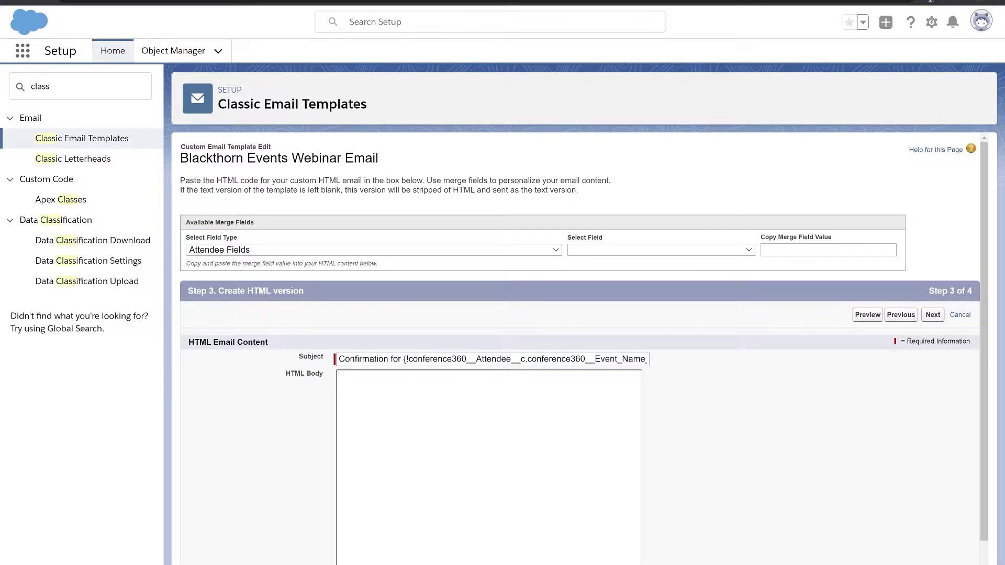
{"action": "key", "text": "ctrl+v"}
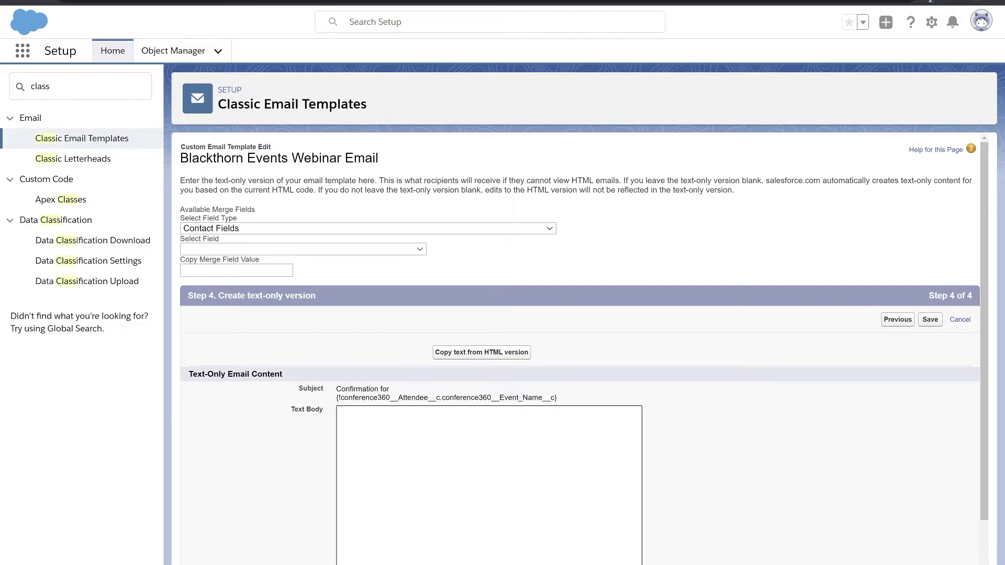
{"action": "key", "text": "shift+Tab"}
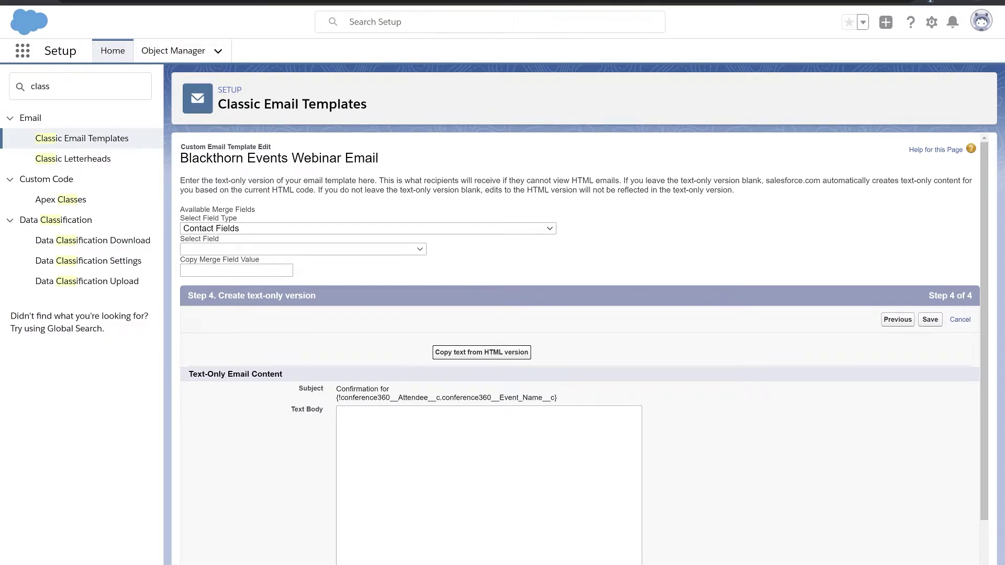
{"action": "key", "text": "shift+Tab"}
{"action": "key", "text": "shift+Tab"}
{"action": "key", "text": "Return"}
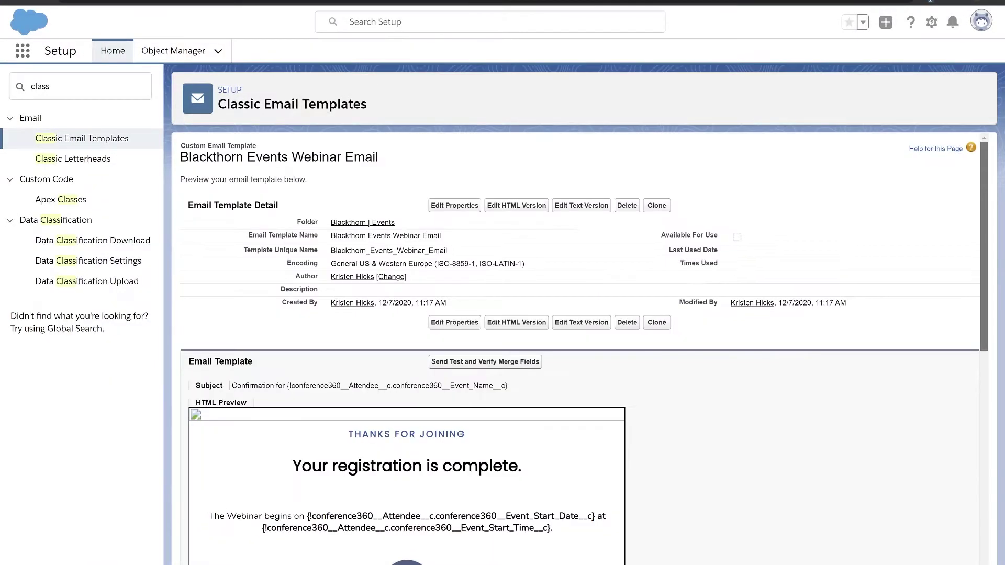
Step: Scroll through the saved template's HTML preview
{"action": "scroll", "coordinate": [584, 350], "scroll_direction": "down", "scroll_amount": 4}
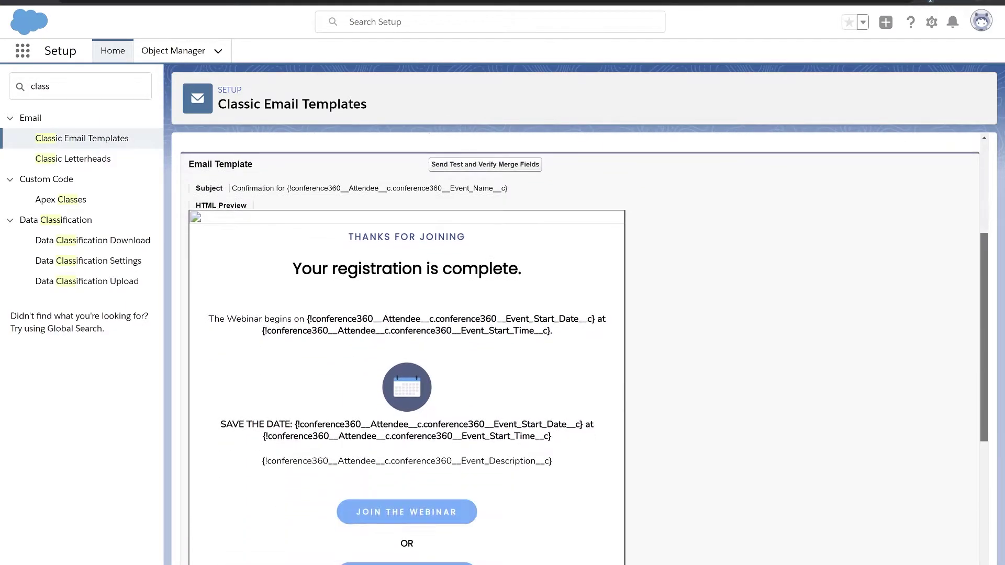
{"action": "scroll", "coordinate": [584, 349], "scroll_direction": "down", "scroll_amount": 1}
{"action": "scroll", "coordinate": [584, 349], "scroll_direction": "up", "scroll_amount": 5}
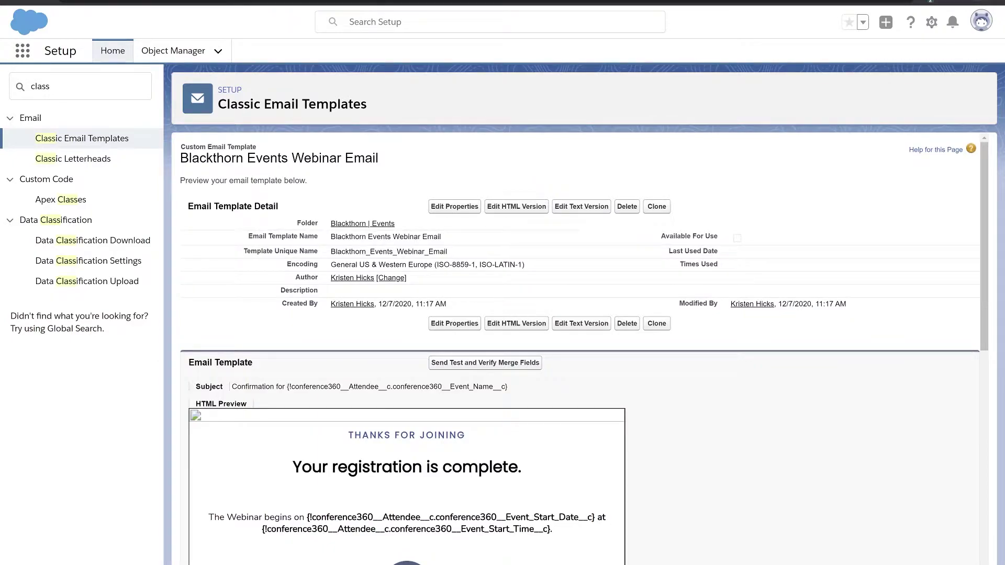
Step: Preview the template merged with a sample contact and Attendee record
{"action": "left_click", "coordinate": [485, 363]}
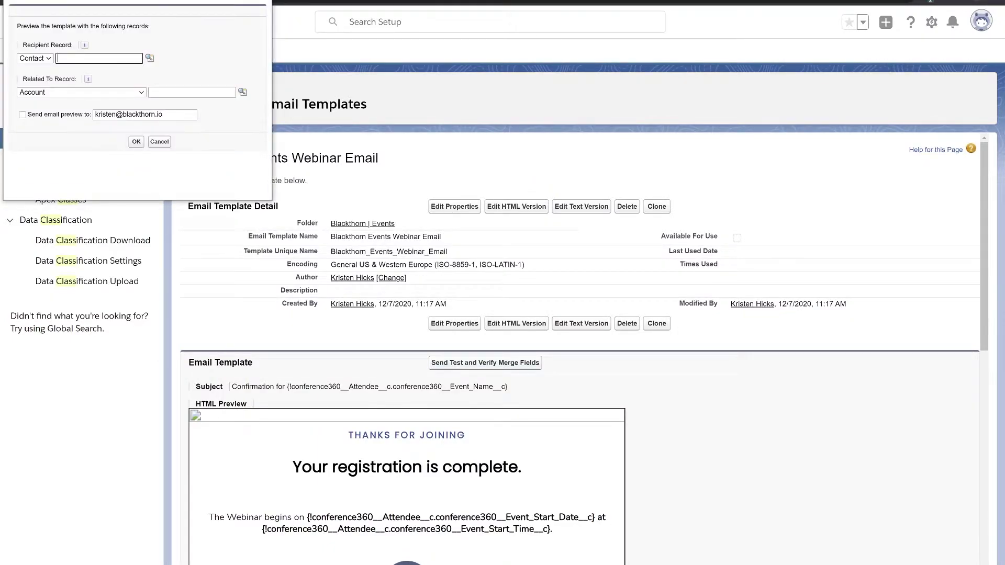
{"action": "type", "text": "bu"}
{"action": "left_click", "coordinate": [149, 58]}
{"action": "left_click", "coordinate": [58, 200]}
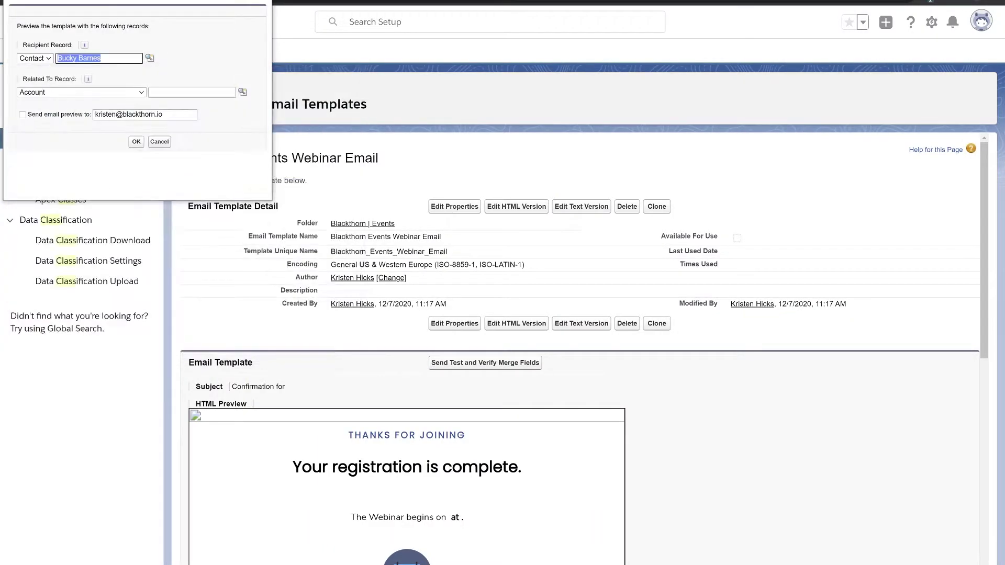
{"action": "left_click", "coordinate": [81, 92]}
{"action": "left_click", "coordinate": [33, 190]}
{"action": "left_click", "coordinate": [243, 92]}
{"action": "left_click", "coordinate": [74, 231]}
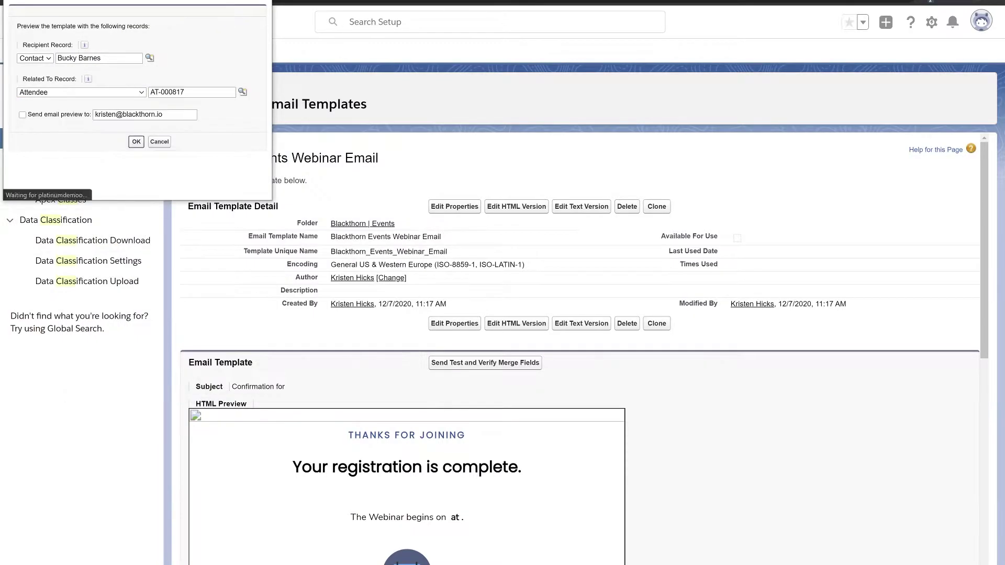
{"action": "left_click", "coordinate": [135, 142]}
{"action": "scroll", "coordinate": [523, 345], "scroll_direction": "down", "scroll_amount": 12}
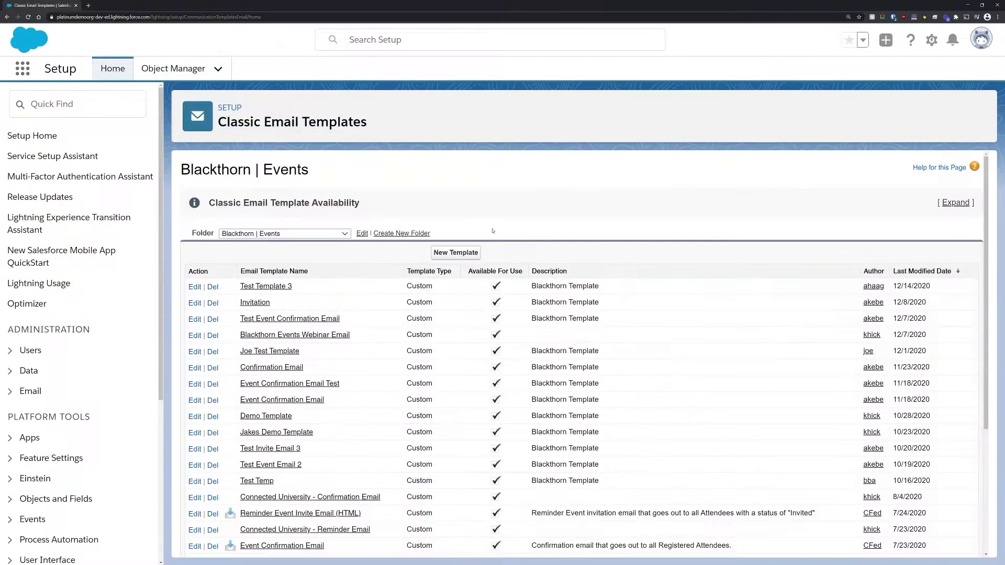
Step: Open Email Alerts via Quick Find 'email al' and start a new alert with the pasted description
{"action": "left_click", "coordinate": [42, 105]}
{"action": "type", "text": "e"}
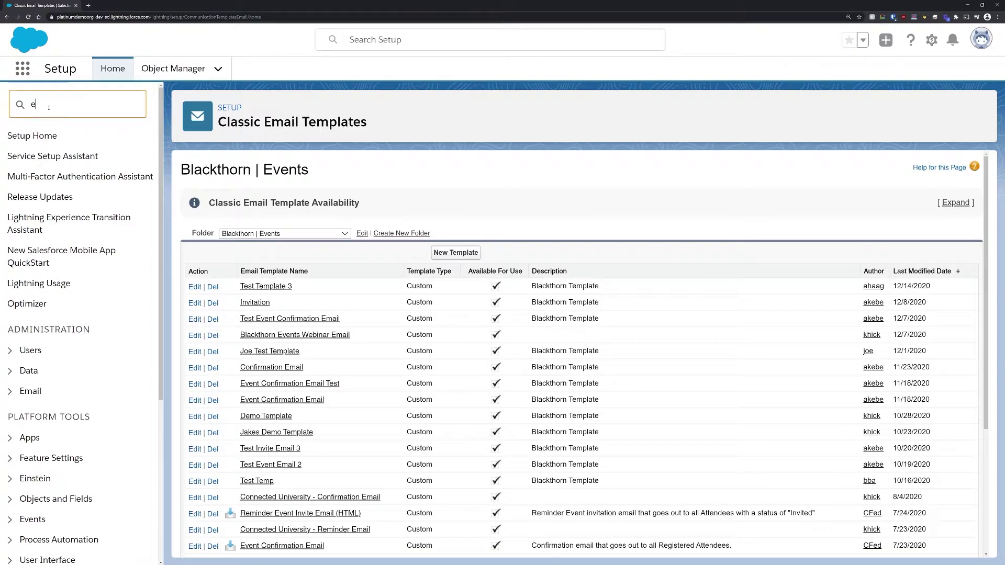
{"action": "type", "text": "mail al"}
{"action": "left_click", "coordinate": [79, 176]}
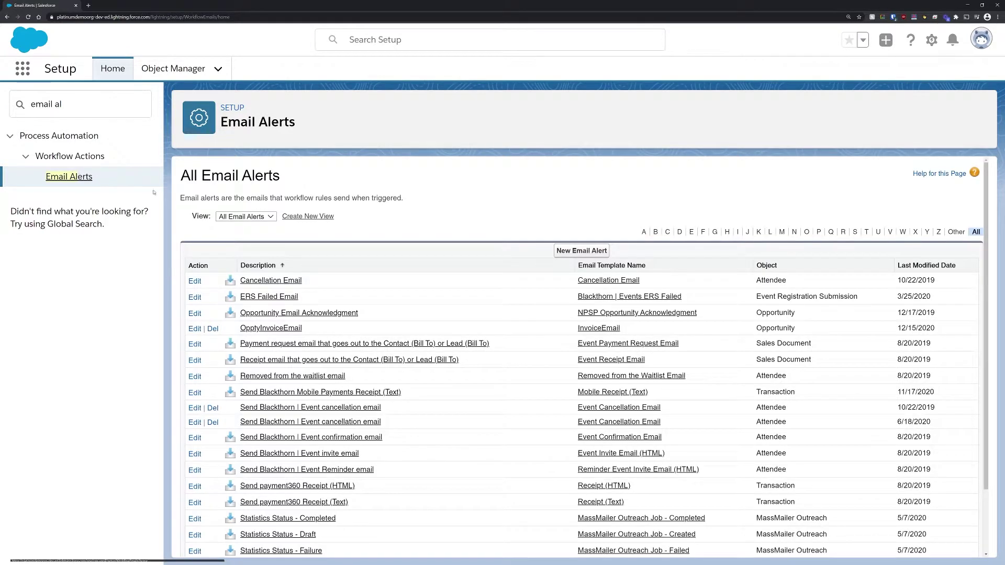
{"action": "left_click", "coordinate": [582, 250]}
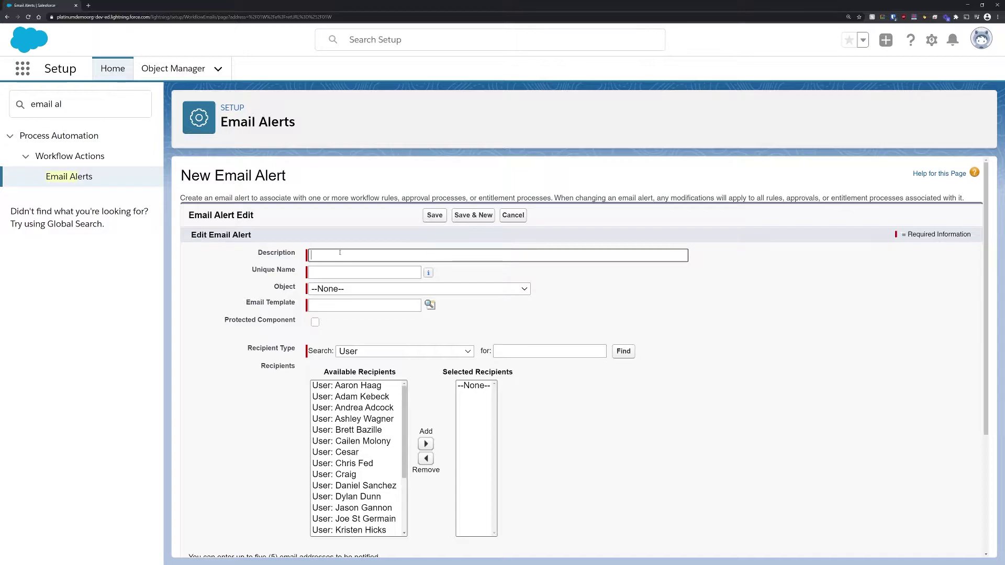
{"action": "type", "text": "Send Blackthorn | Event confirmation Email"}
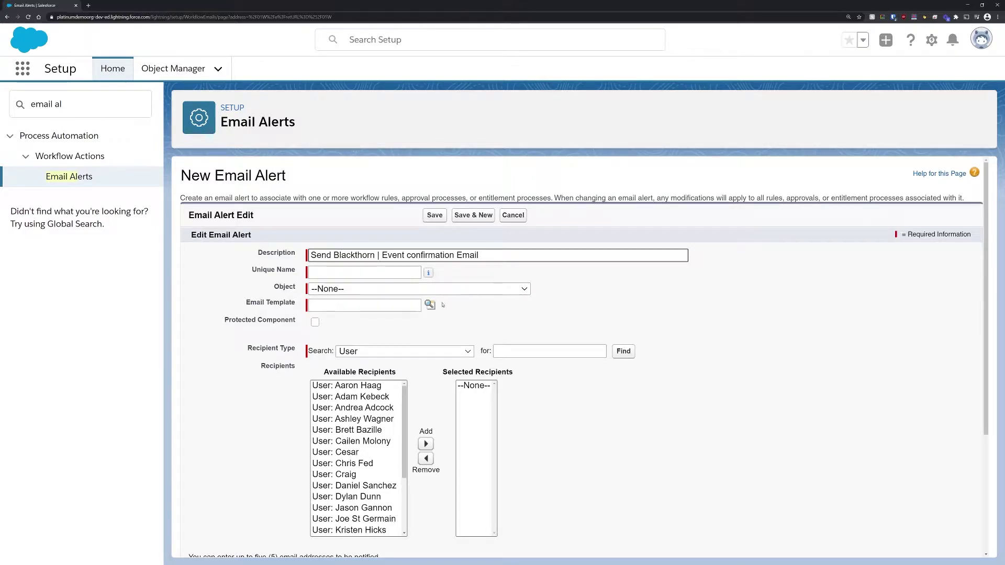
{"action": "left_click", "coordinate": [464, 319]}
Step: Set the alert to Attendee, the Blackthorn Events Webinar Email template, and Email Field recipients
{"action": "left_click", "coordinate": [412, 289]}
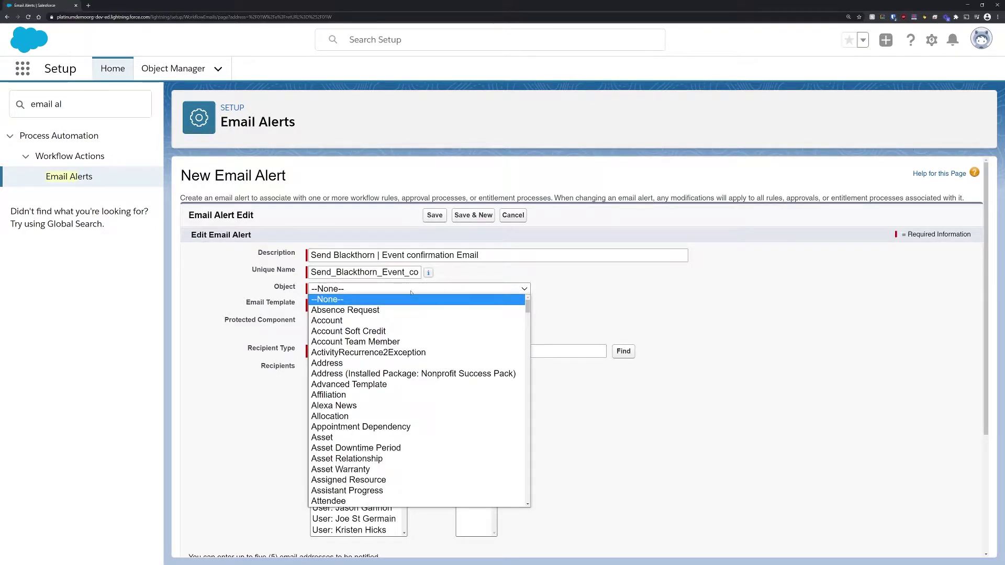
{"action": "scroll", "coordinate": [366, 337], "scroll_direction": "down", "scroll_amount": 2}
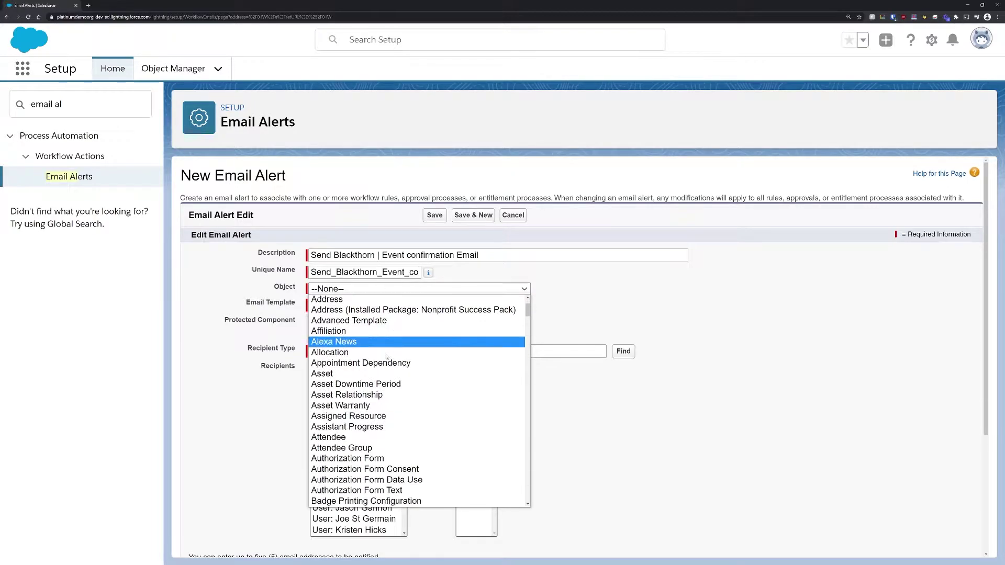
{"action": "left_click", "coordinate": [365, 435]}
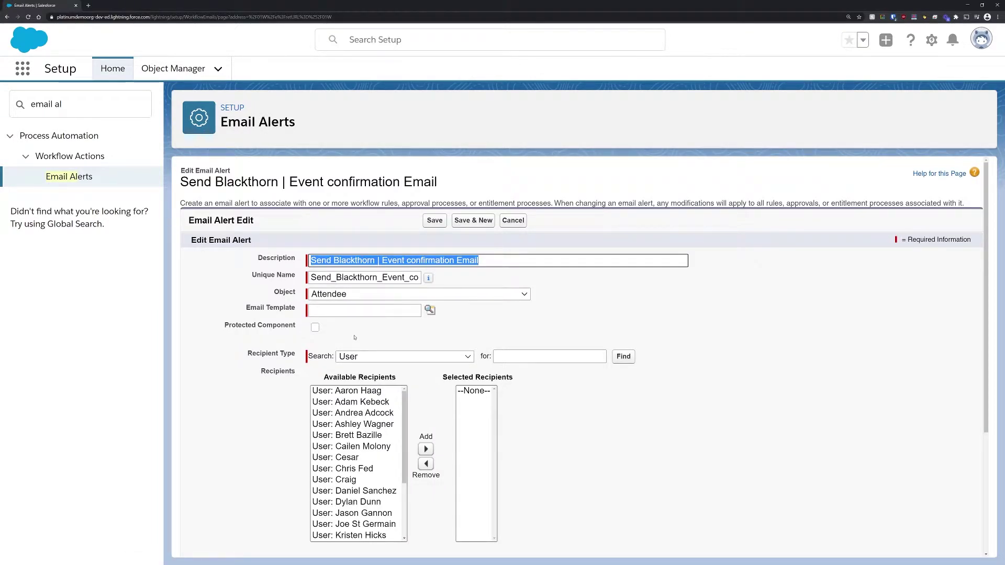
{"action": "left_click", "coordinate": [429, 310]}
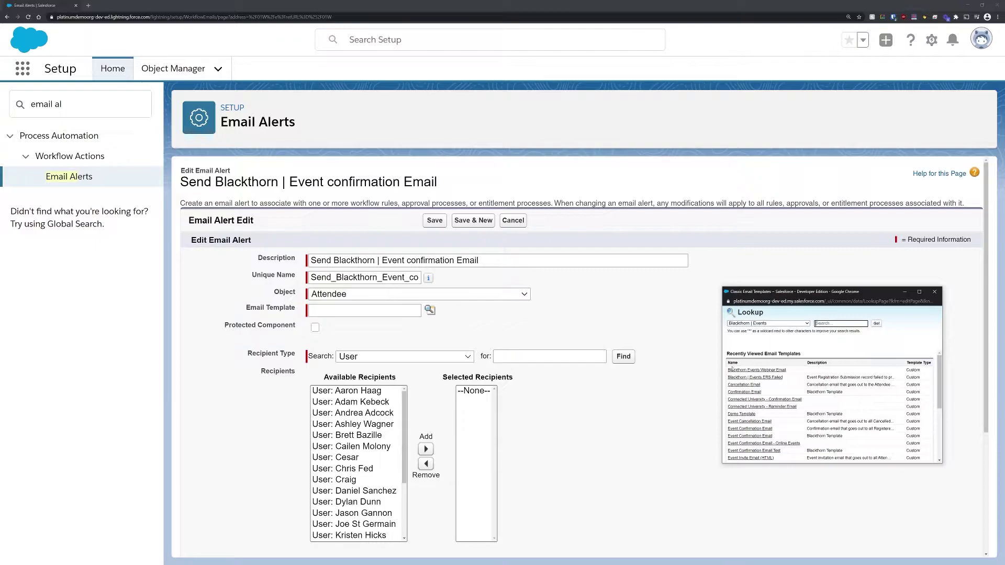
{"action": "left_click", "coordinate": [733, 370]}
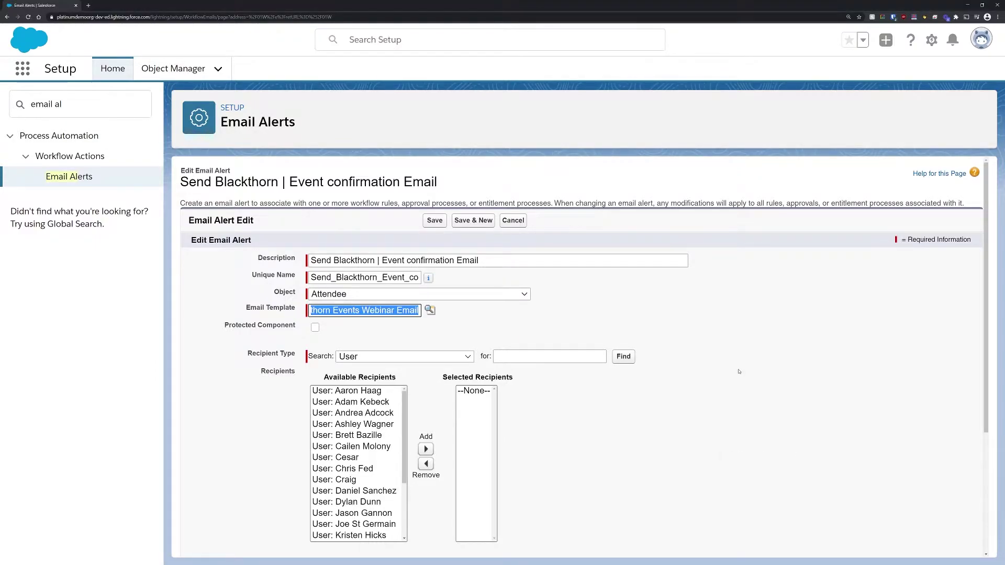
{"action": "left_click", "coordinate": [403, 357]}
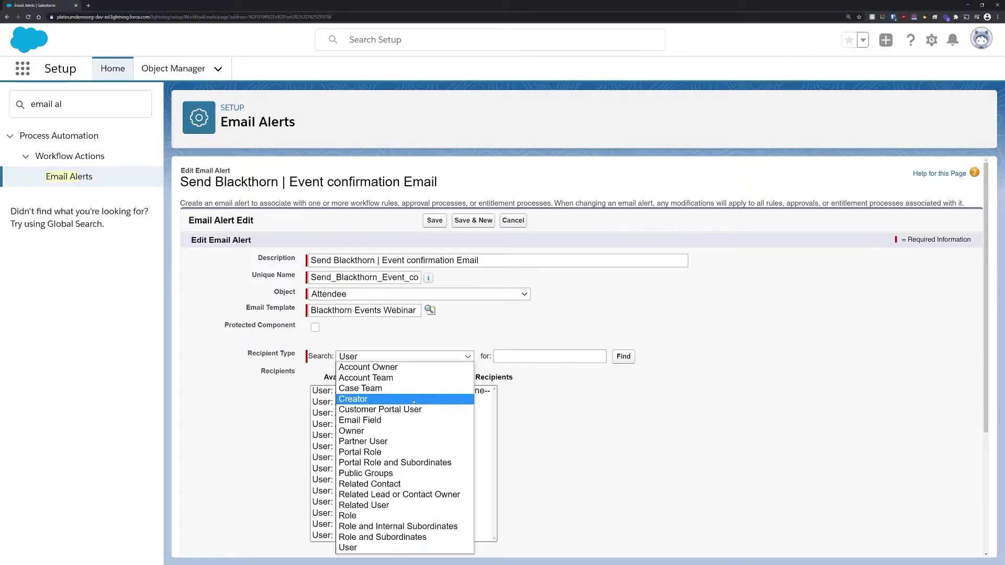
{"action": "left_click", "coordinate": [401, 420]}
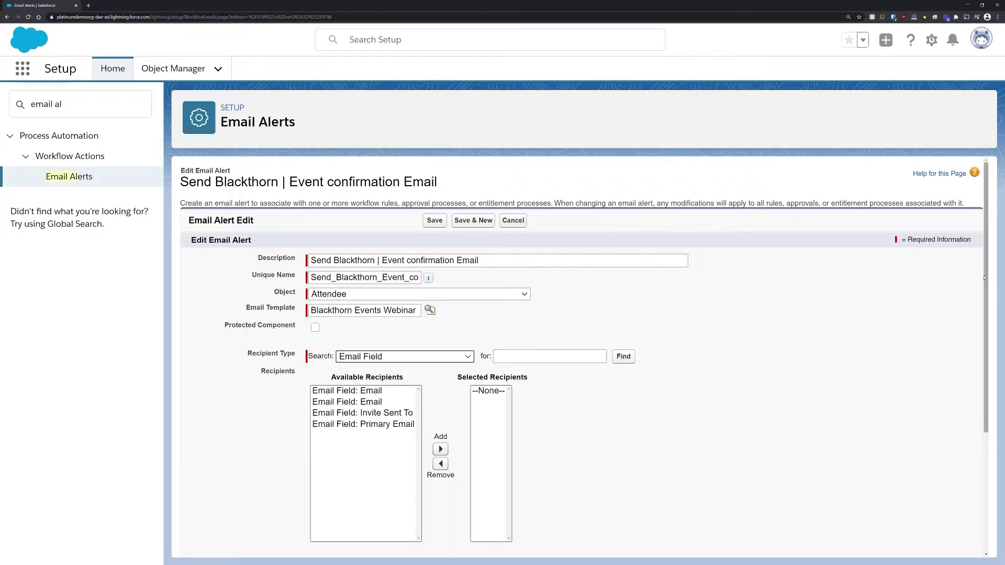
{"action": "scroll", "coordinate": [902, 332], "scroll_direction": "down", "scroll_amount": 3}
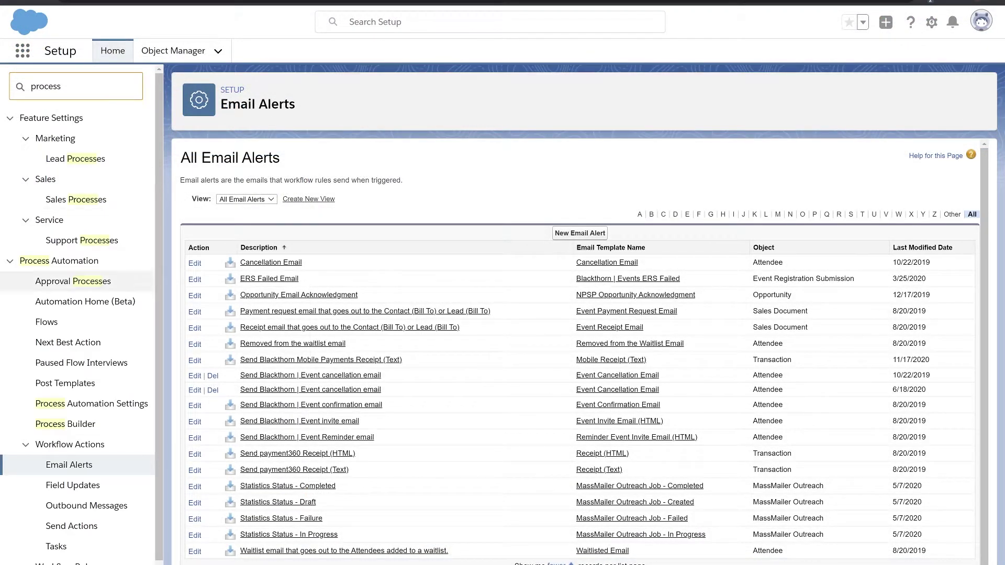
Step: Create the 'Event Confirmation Emails' process, described as sending virtual event confirmations, starting on record change
{"action": "left_click", "coordinate": [66, 424]}
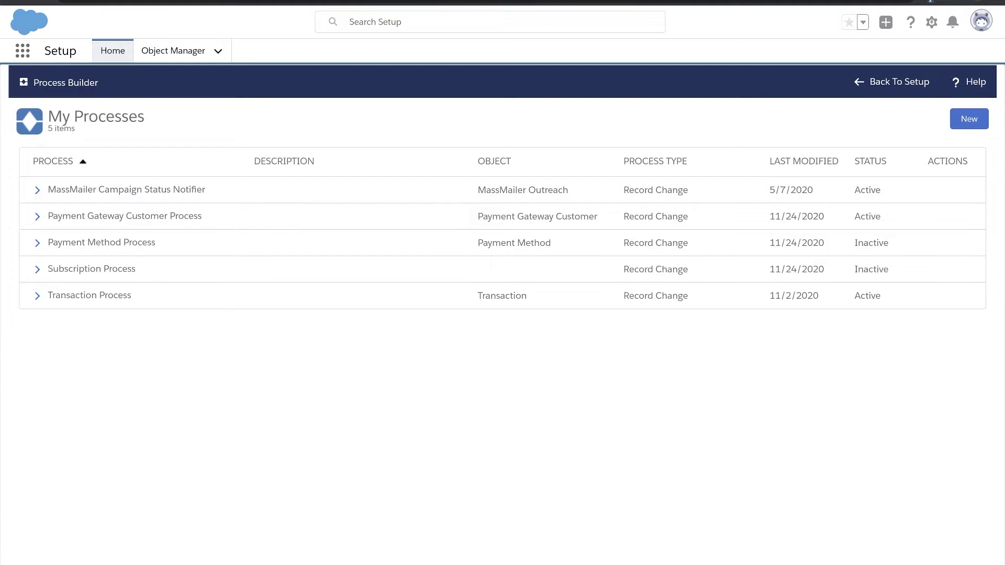
{"action": "left_click", "coordinate": [969, 119]}
{"action": "type", "text": "Event Confirmation Emails"}
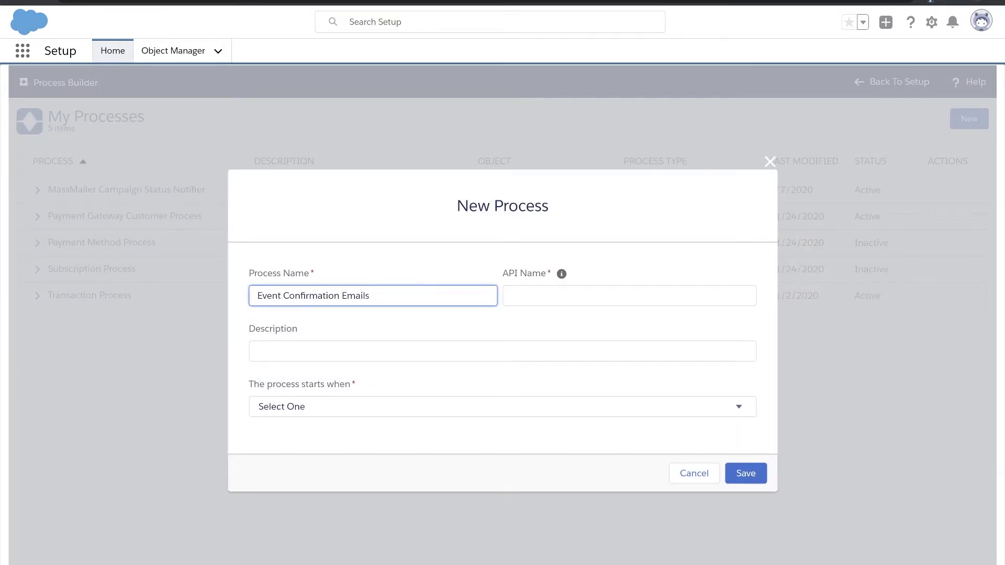
{"action": "left_click", "coordinate": [629, 296]}
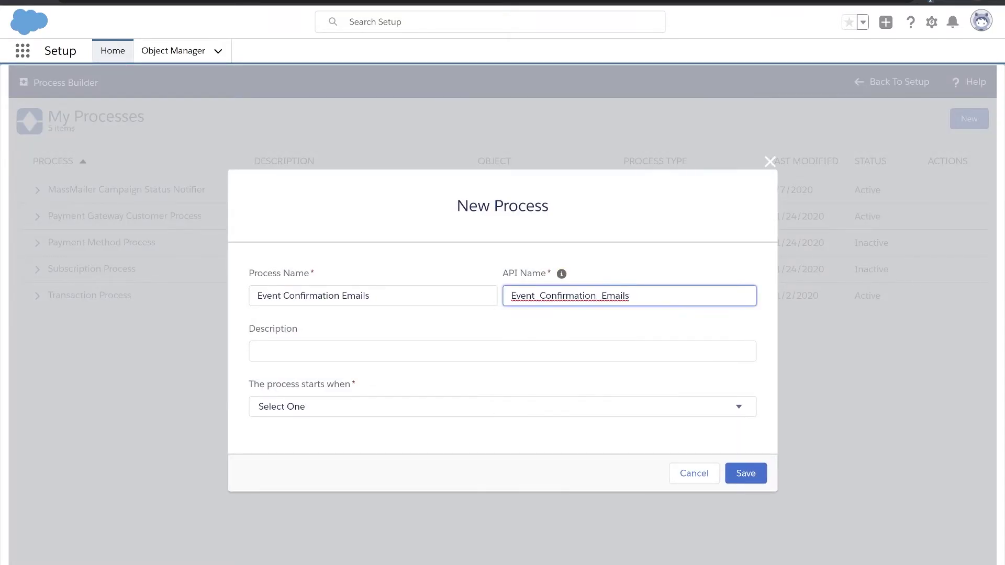
{"action": "left_click", "coordinate": [503, 351]}
{"action": "type", "text": "Process for sending virtual event confirmation emails."}
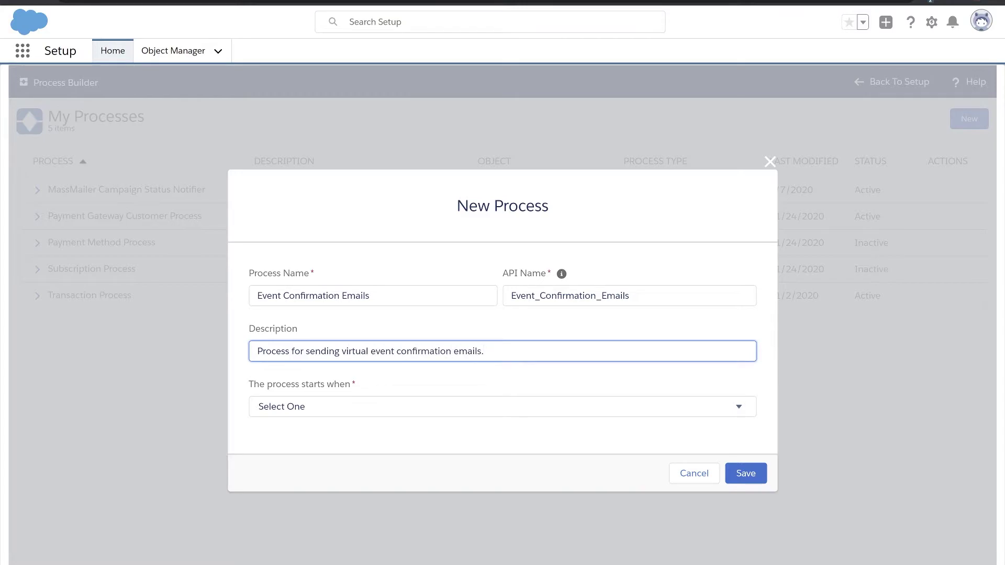
{"action": "left_click", "coordinate": [503, 407]}
{"action": "left_click", "coordinate": [293, 439]}
{"action": "left_click", "coordinate": [746, 473]}
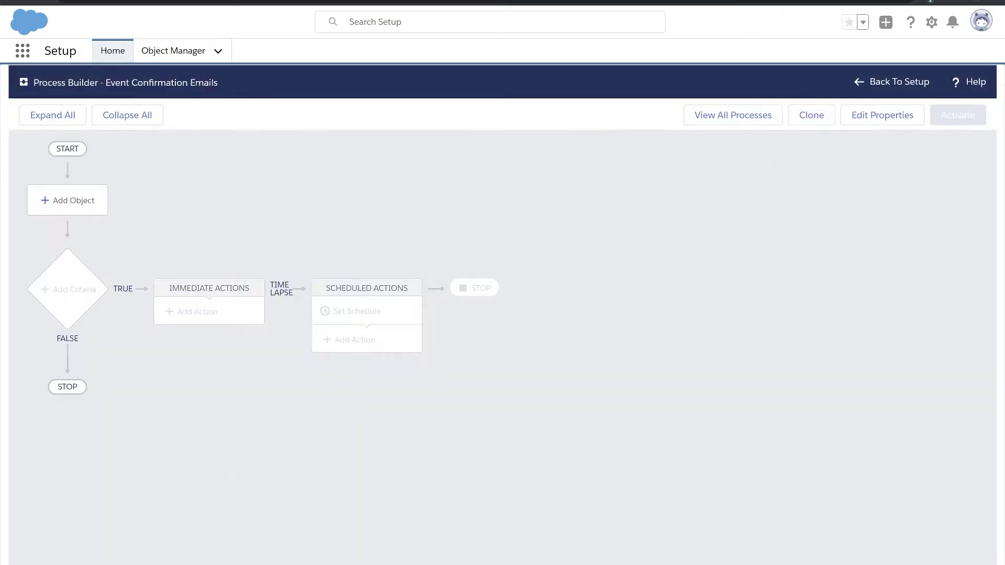
Step: Choose Attendee as the object the process watches
{"action": "left_click", "coordinate": [67, 200]}
{"action": "left_click", "coordinate": [622, 211]}
{"action": "scroll", "coordinate": [628, 283], "scroll_direction": "down", "scroll_amount": 3}
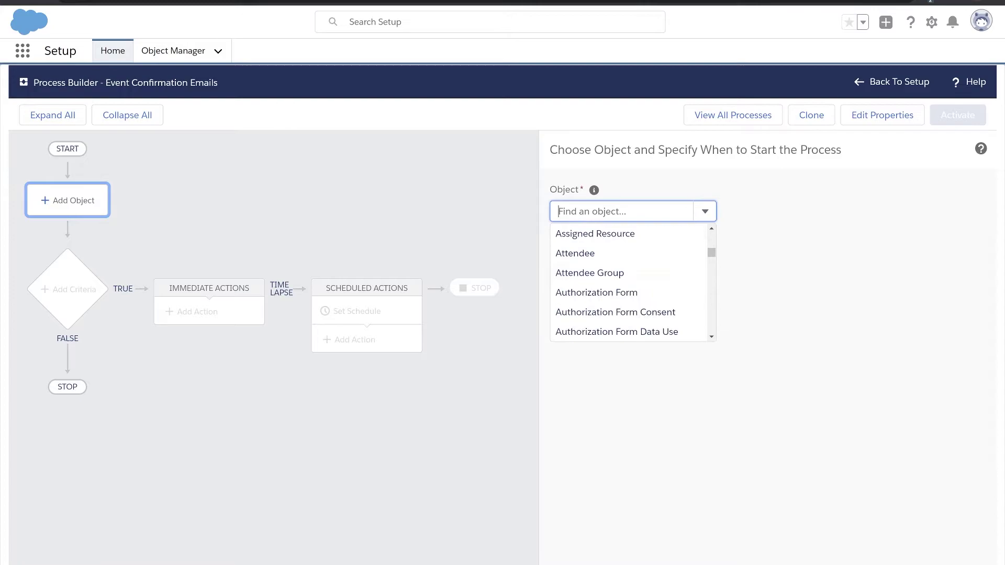
{"action": "left_click", "coordinate": [574, 253]}
Step: Add criteria 'Set Event Category' requiring Event Category to equal Virtual Event
{"action": "left_click", "coordinate": [67, 284]}
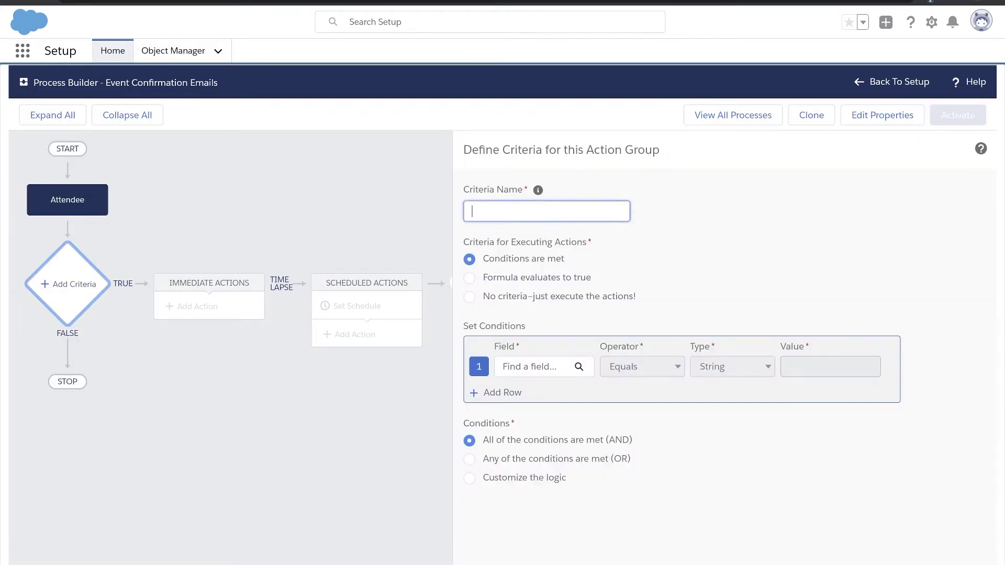
{"action": "type", "text": "Set Event Category"}
{"action": "left_click", "coordinate": [545, 366]}
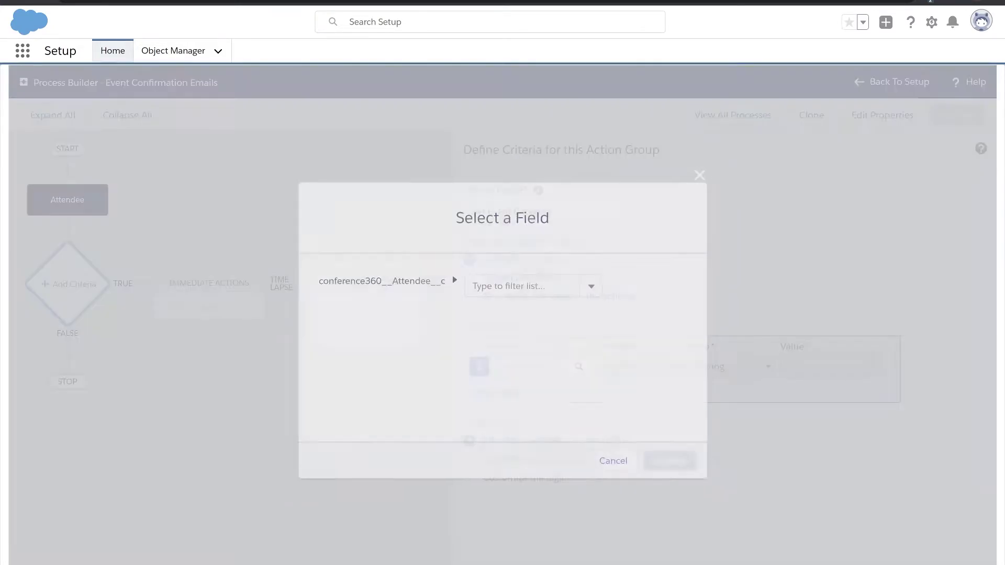
{"action": "left_click", "coordinate": [484, 385]}
{"action": "scroll", "coordinate": [573, 356], "scroll_direction": "down", "scroll_amount": 10}
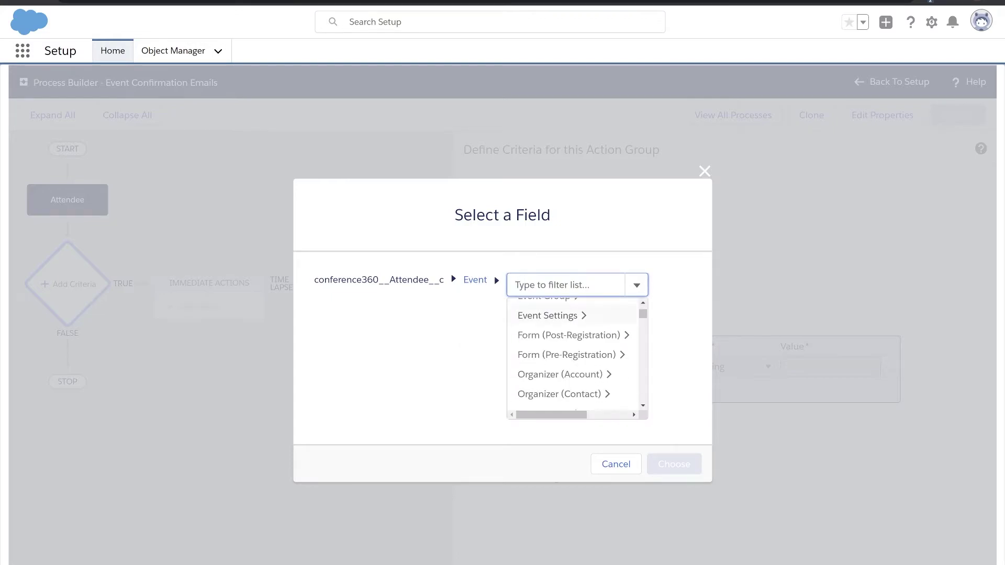
{"action": "left_click", "coordinate": [539, 352]}
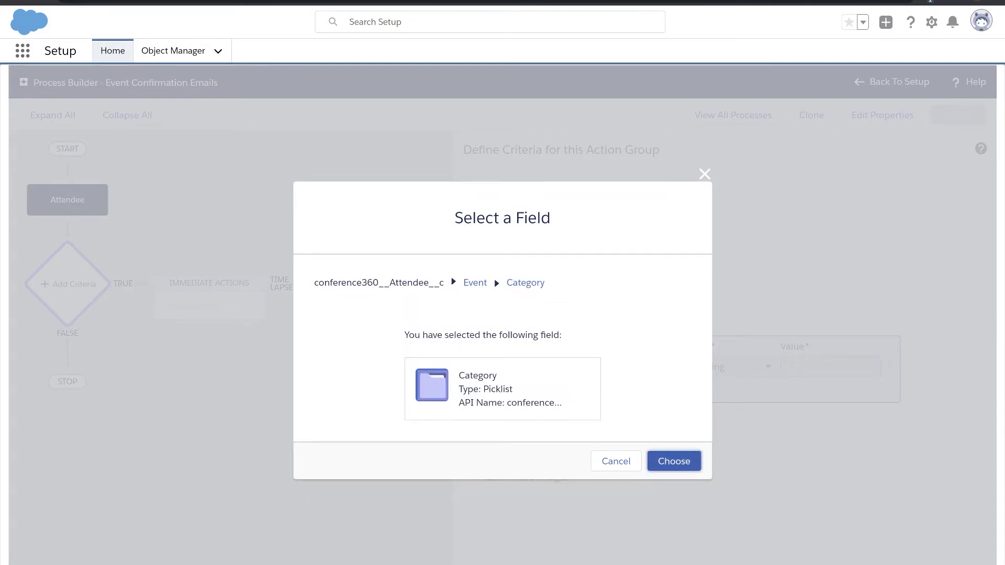
{"action": "left_click", "coordinate": [674, 461]}
{"action": "left_click", "coordinate": [831, 366]}
{"action": "left_click", "coordinate": [816, 280]}
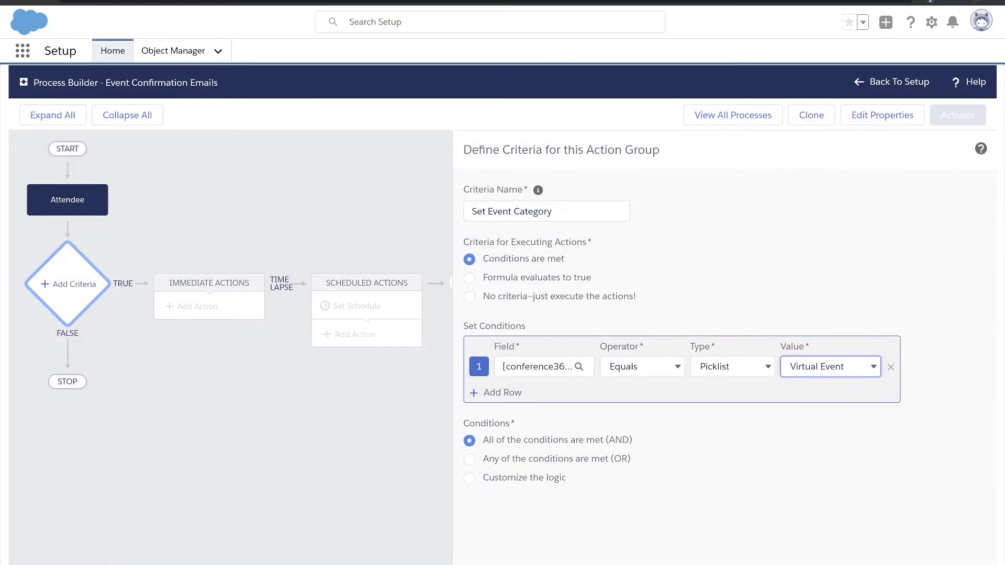
{"action": "key", "text": "Return"}
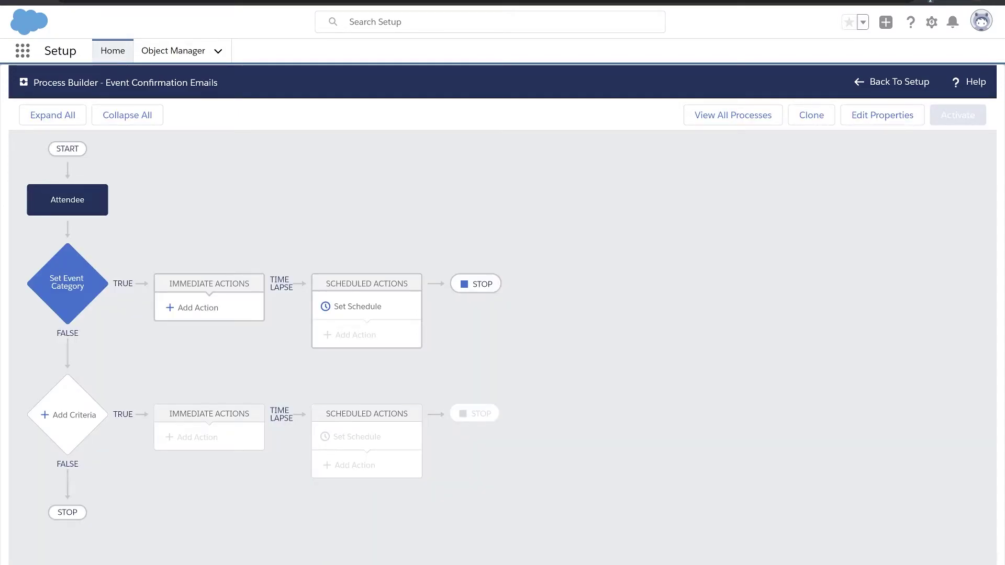
Step: Add Email Alerts action 'Virtual Event Confirmation' using the Blackthorn confirmation alert, then return to Setup Home
{"action": "left_click", "coordinate": [195, 309]}
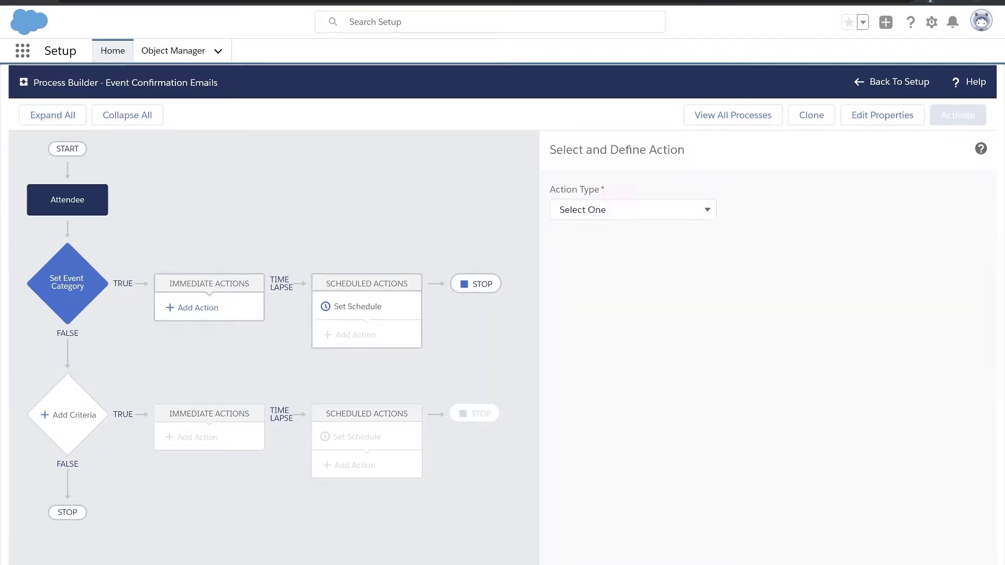
{"action": "left_click", "coordinate": [633, 209]}
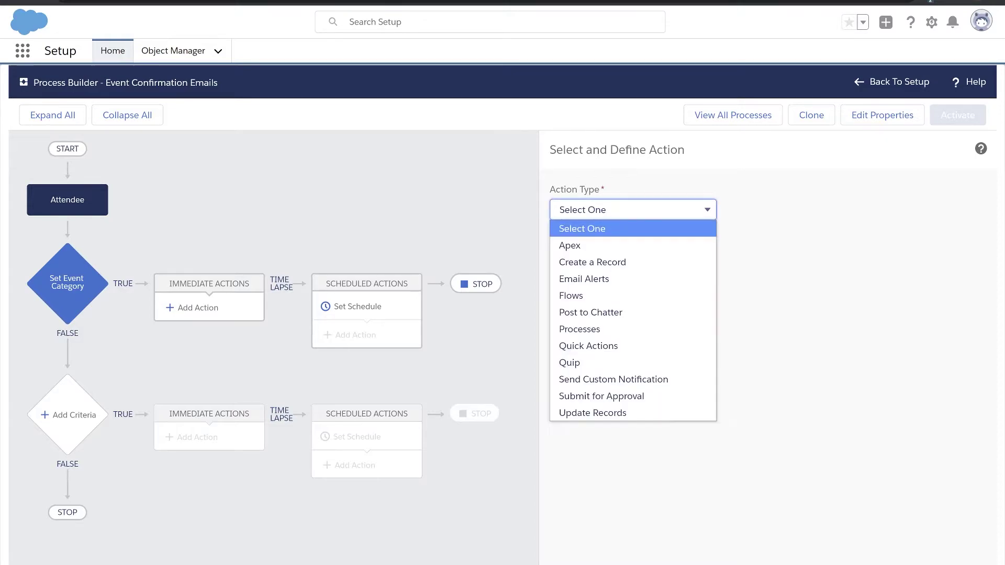
{"action": "key", "text": "Down"}
{"action": "key", "text": "Down"}
{"action": "key", "text": "Down"}
{"action": "key", "text": "Return"}
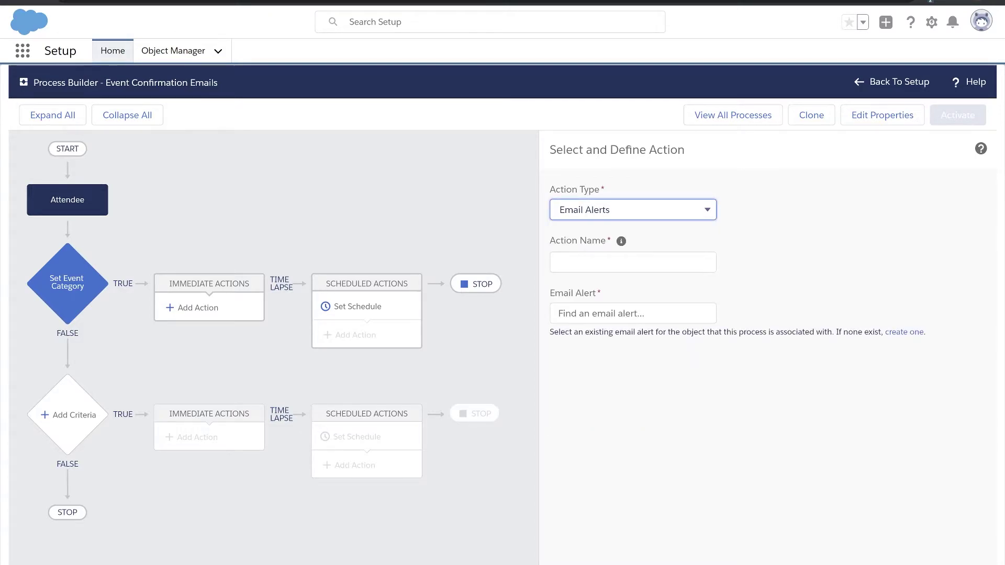
{"action": "left_click", "coordinate": [633, 262]}
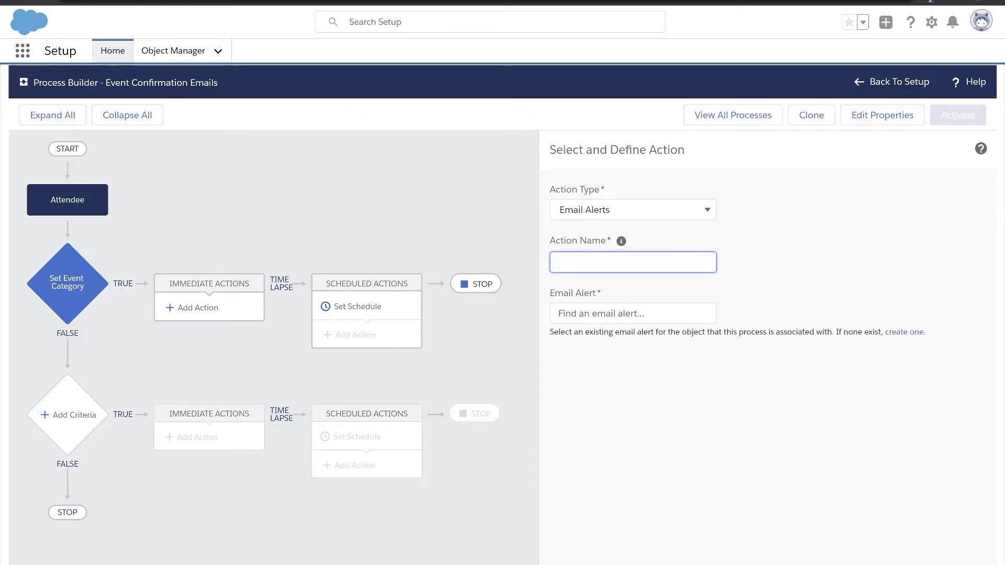
{"action": "type", "text": "Virtual Event Confirmation"}
{"action": "key", "text": "Tab"}
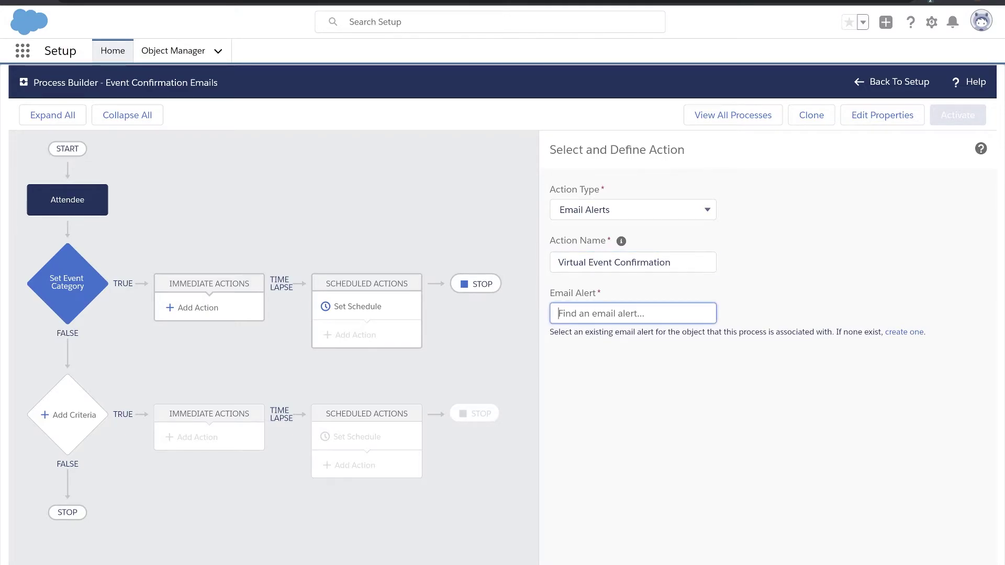
{"action": "type", "text": "confirm"}
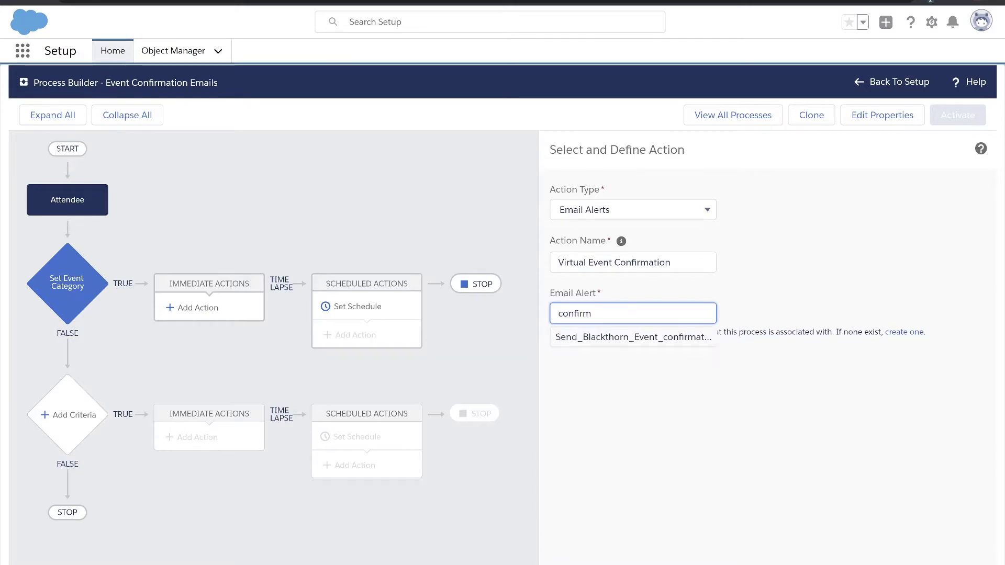
{"action": "key", "text": "Down"}
{"action": "key", "text": "Return"}
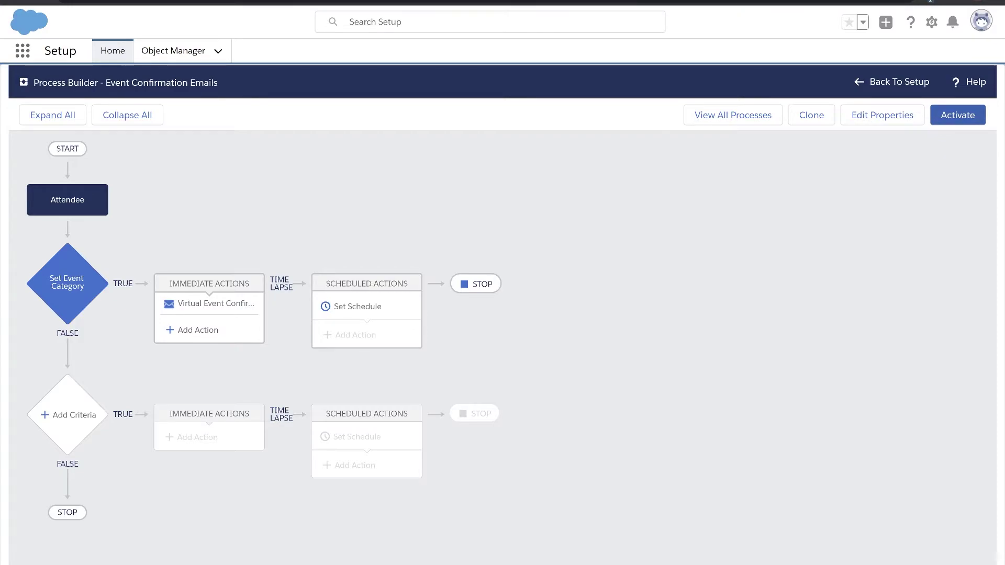
{"action": "left_click", "coordinate": [892, 82]}
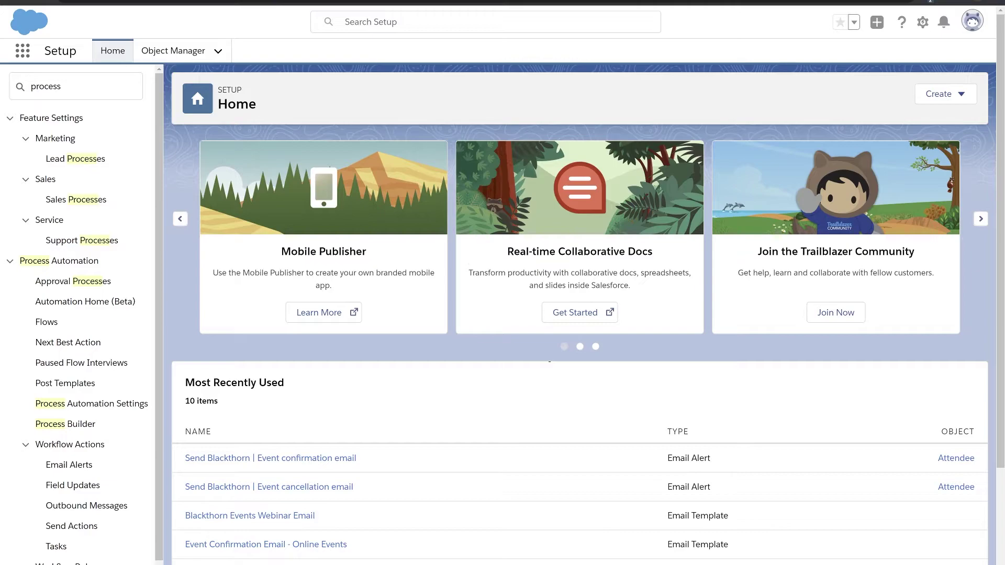
Step: Open Workflow Rules via Quick Find 'wo' and scroll through the All Workflow Rules list
{"action": "left_click", "coordinate": [76, 86]}
{"action": "key", "text": "ctrl+a"}
{"action": "type", "text": "wo"}
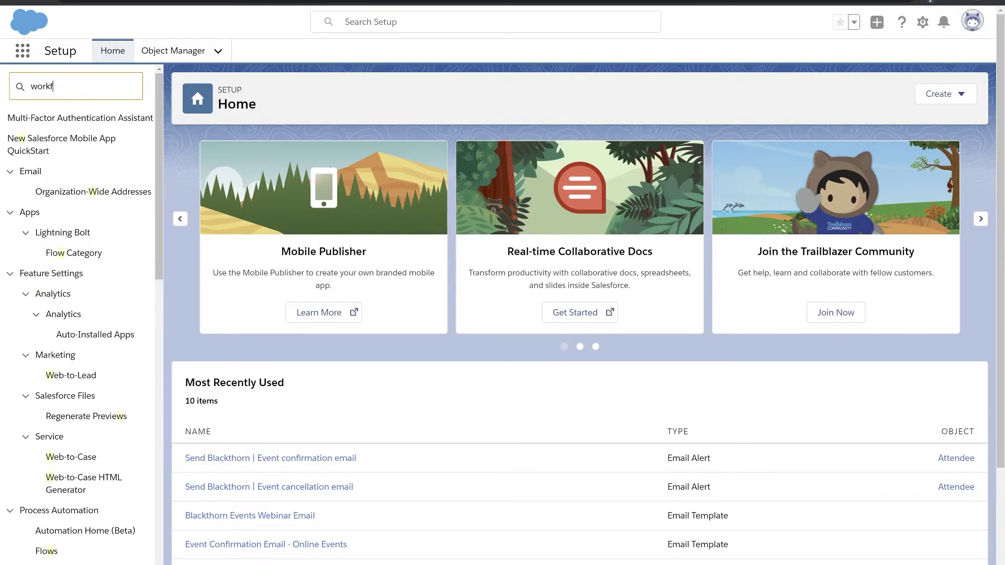
{"action": "left_click", "coordinate": [65, 261]}
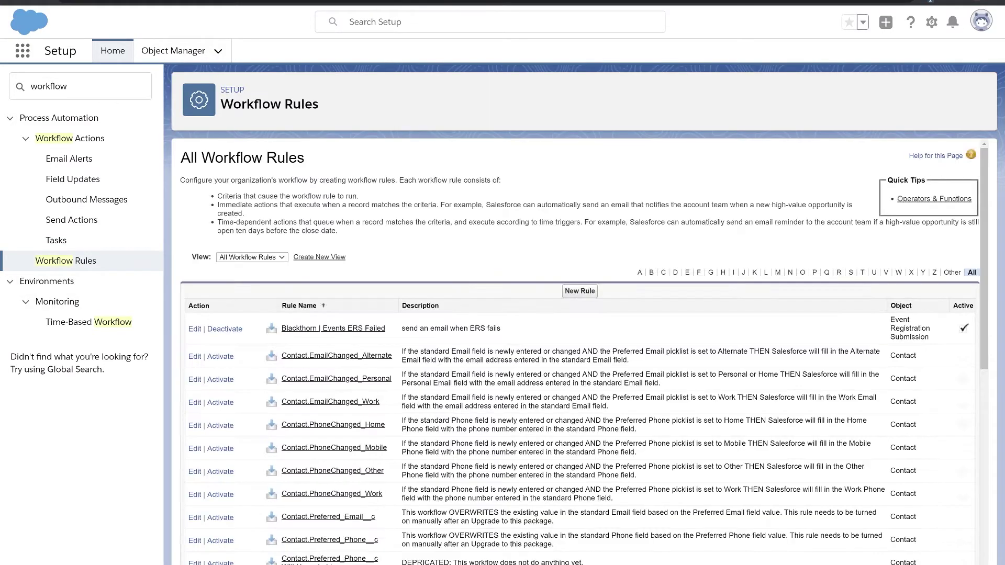
{"action": "scroll", "coordinate": [576, 351], "scroll_direction": "down", "scroll_amount": 8}
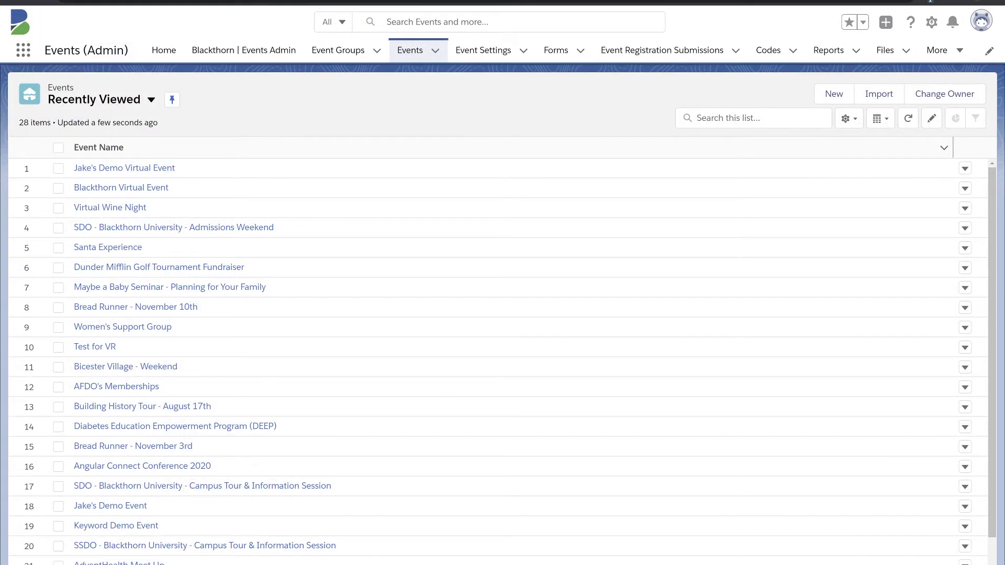
Step: Open the demo virtual event record and scroll to its Zoom Streaming Service URL
{"action": "left_click", "coordinate": [124, 168]}
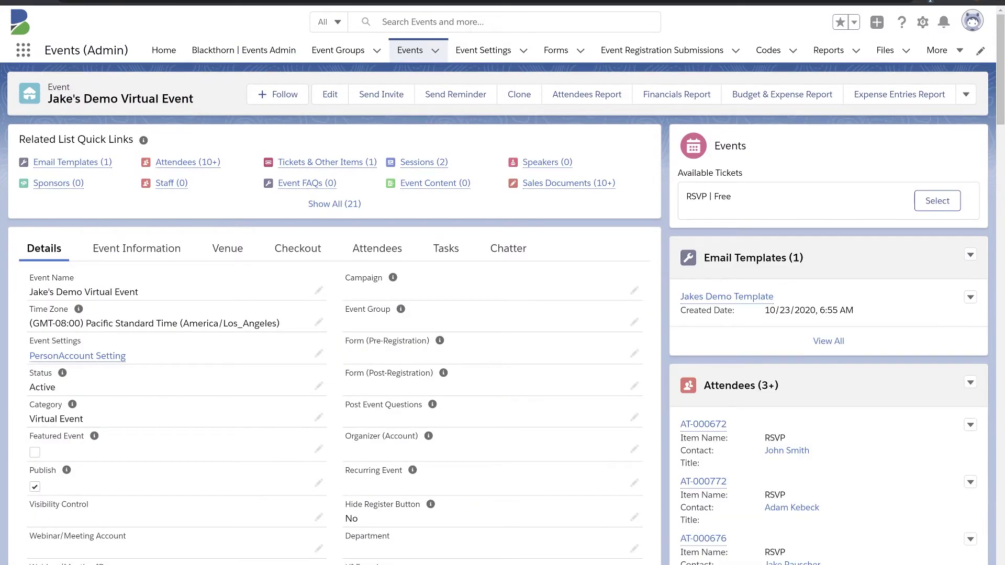
{"action": "scroll", "coordinate": [503, 329], "scroll_direction": "down", "scroll_amount": 10}
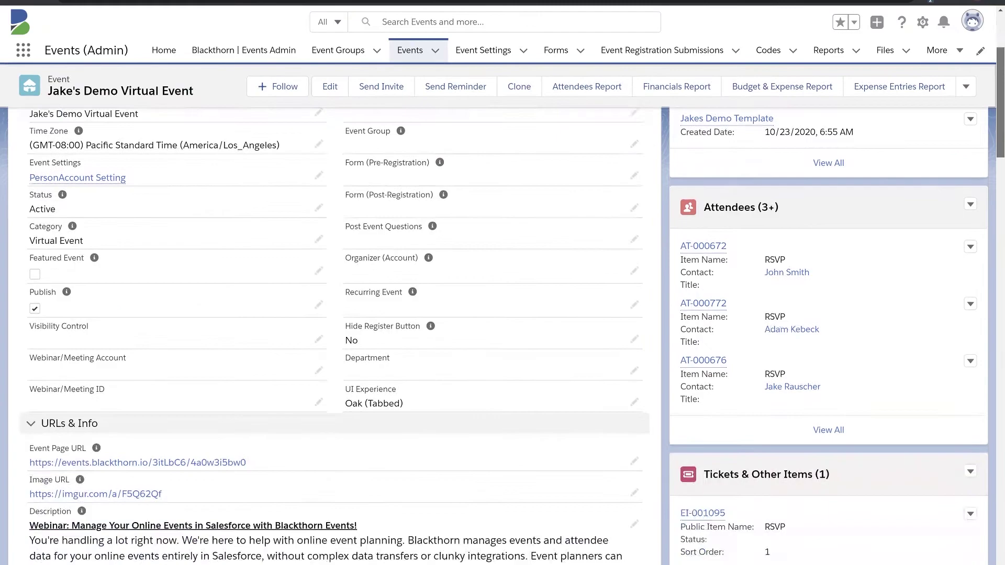
{"action": "scroll", "coordinate": [433, 382], "scroll_direction": "down", "scroll_amount": 3}
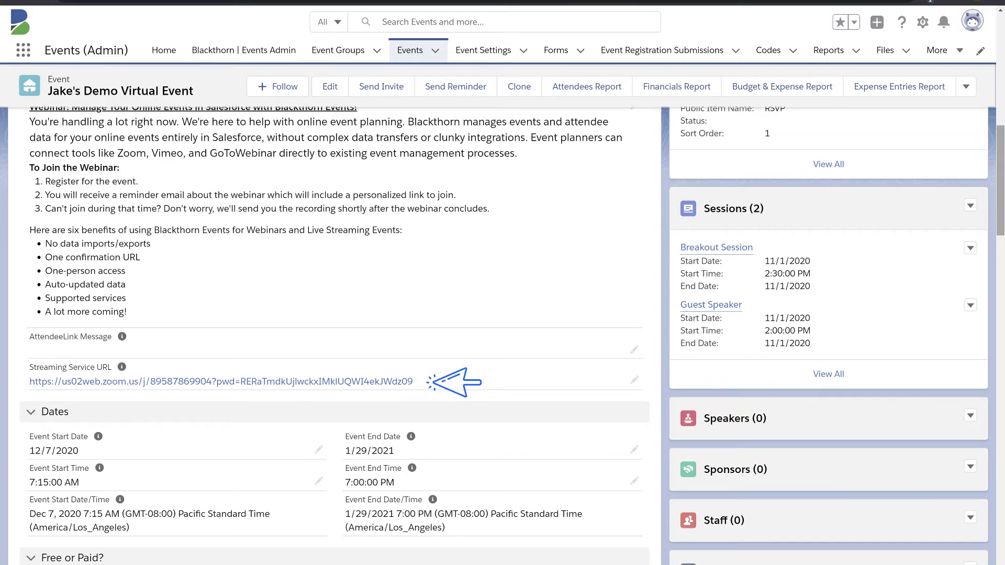
{"action": "scroll", "coordinate": [503, 335], "scroll_direction": "up", "scroll_amount": 2}
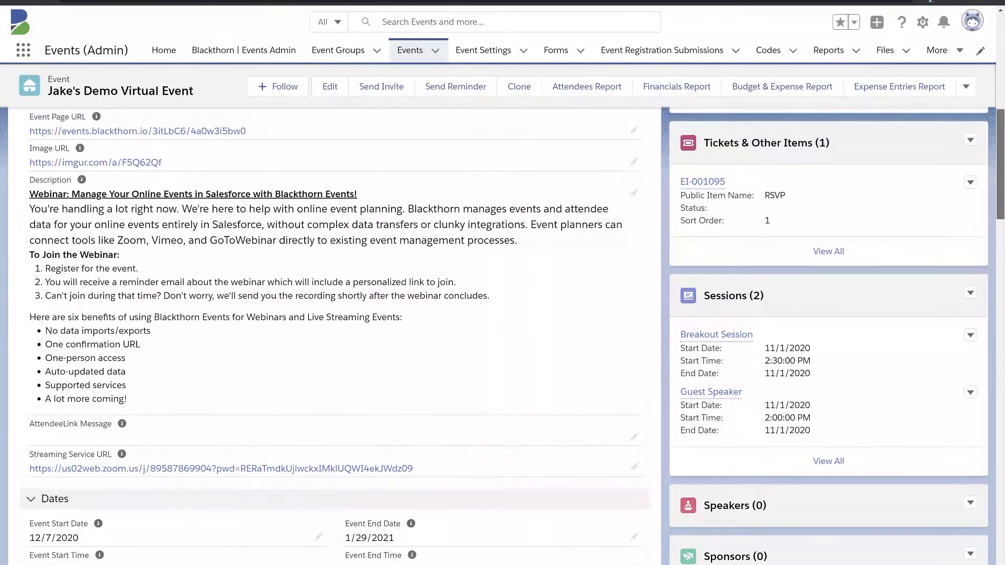
{"action": "scroll", "coordinate": [503, 335], "scroll_direction": "up", "scroll_amount": 1}
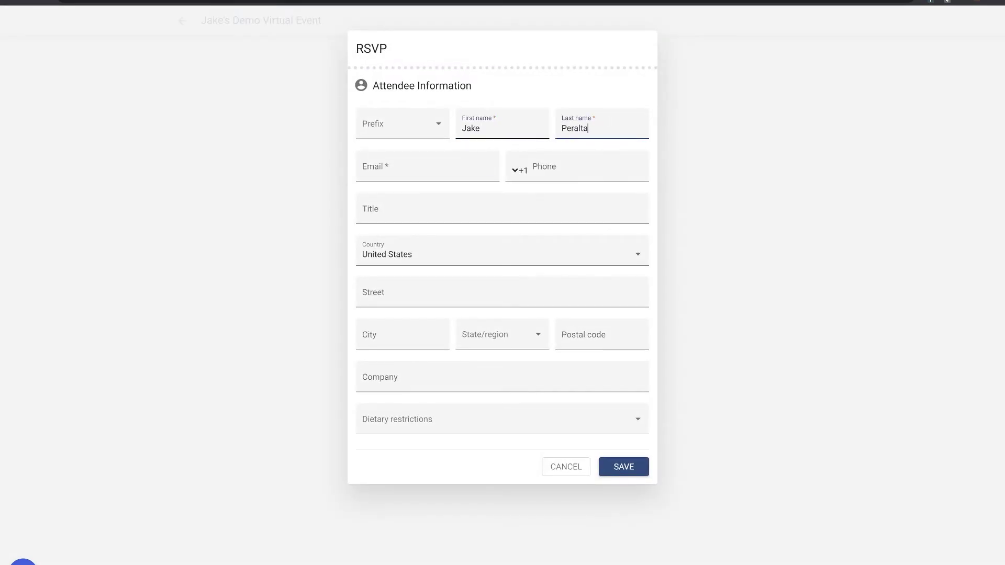
{"action": "key", "text": "Tab"}
Step: Enter the attendee's email address in the RSVP form and submit the registration
{"action": "key", "text": "Return"}
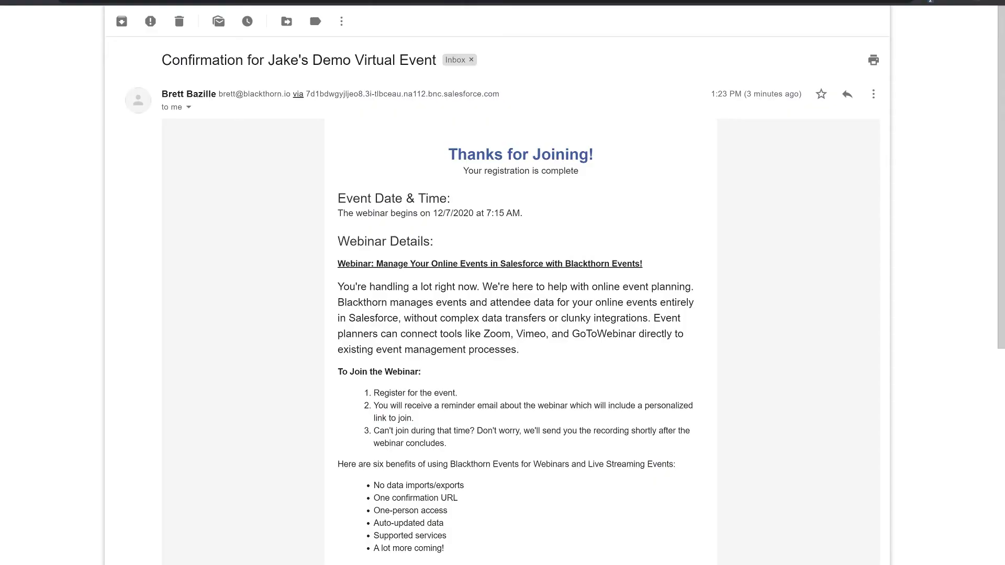
Step: Scroll through the event confirmation email in Gmail
{"action": "scroll", "coordinate": [520, 293], "scroll_direction": "down", "scroll_amount": 4}
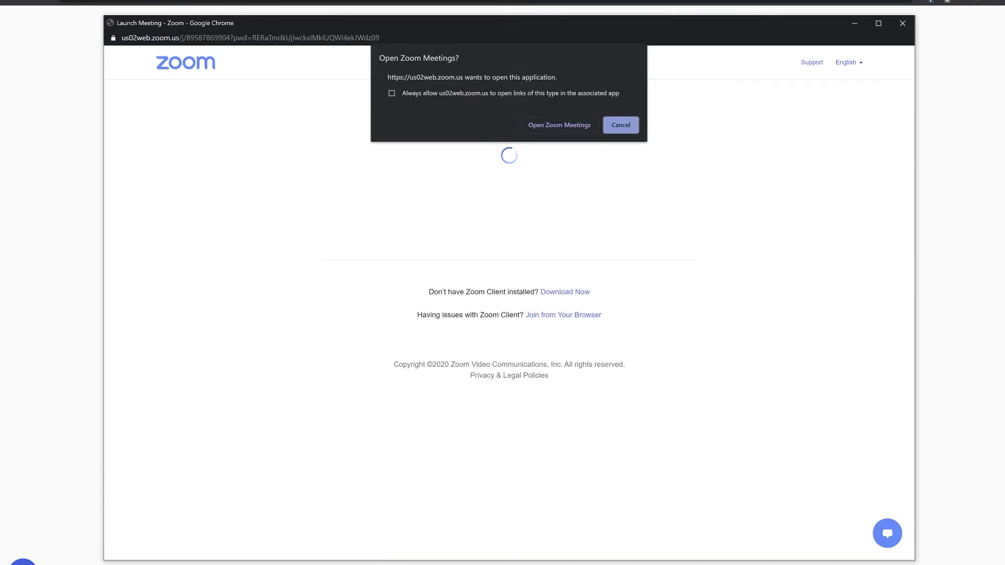
Step: Cancel the Open Zoom Meetings prompt and close the Zoom launch window
{"action": "left_click", "coordinate": [559, 125]}
{"action": "left_click", "coordinate": [902, 23]}
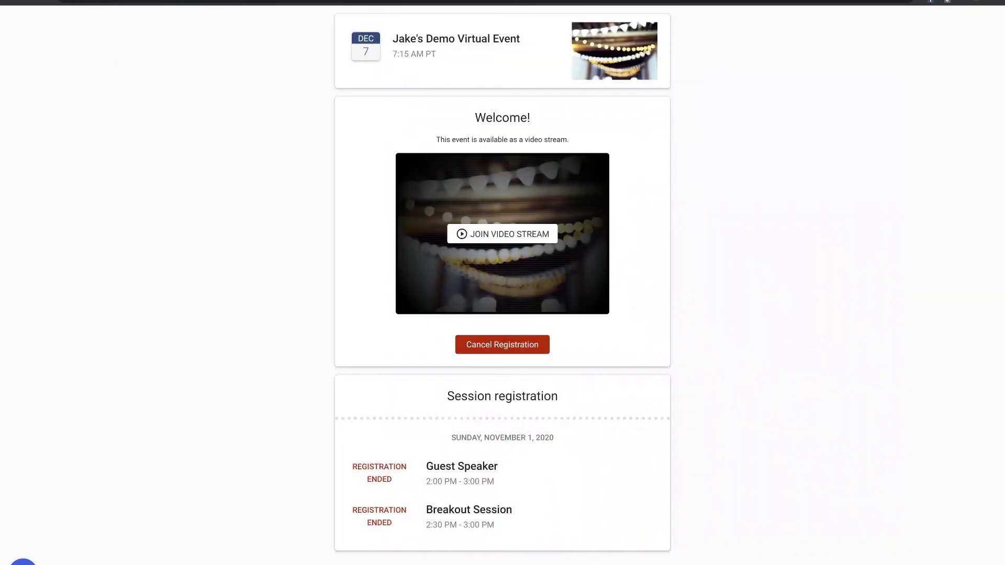